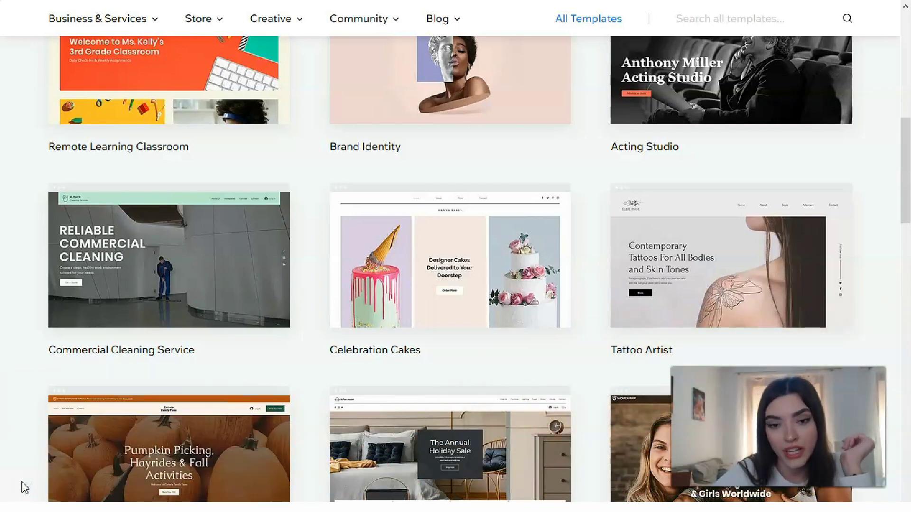
Browse the Wix template gallery and bring up the blog template categories list.
{"action": "left_click", "coordinate": [25, 491]}
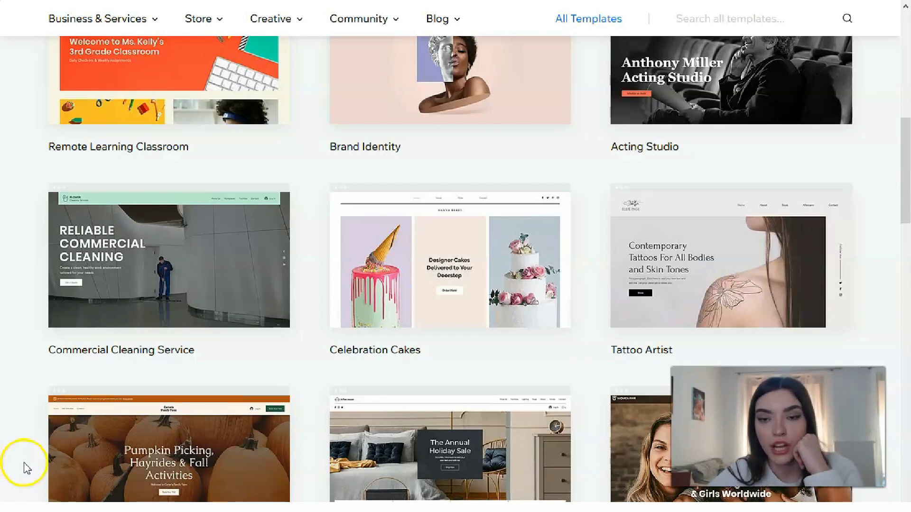
{"action": "mouse_move", "coordinate": [409, 286]}
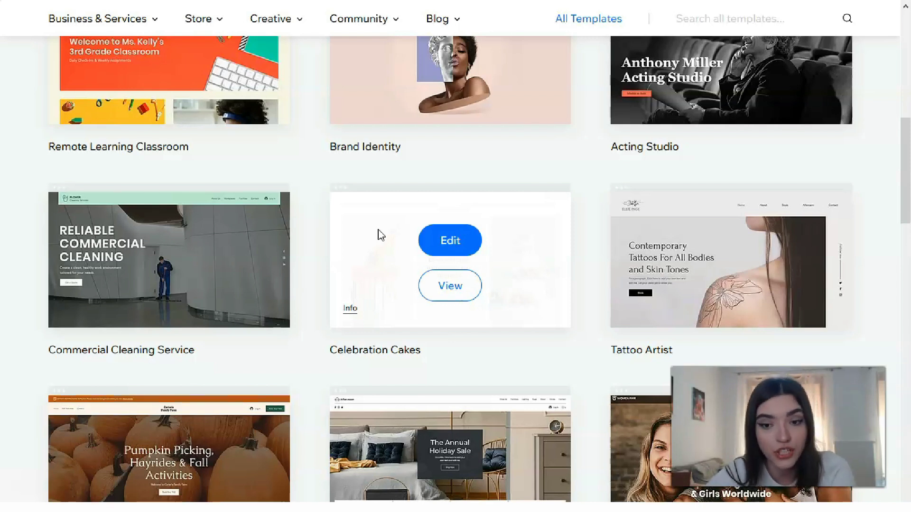
{"action": "left_click", "coordinate": [407, 240]}
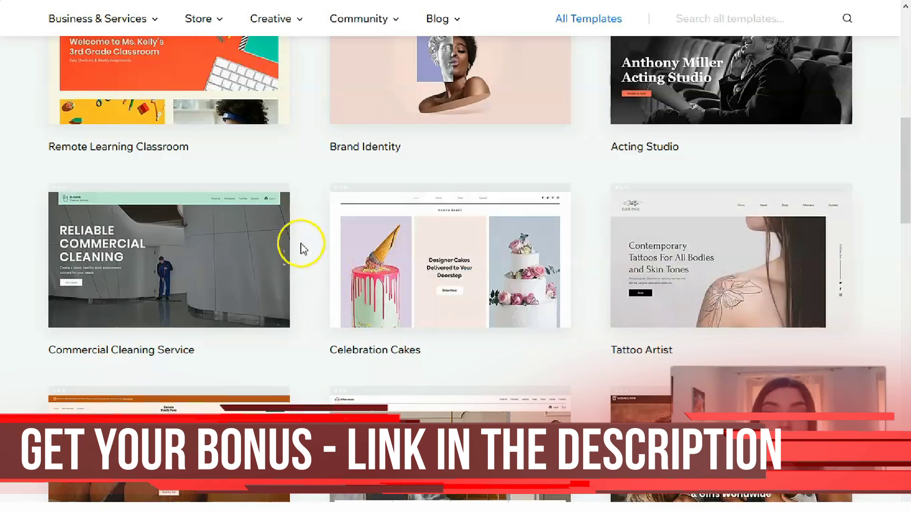
{"action": "scroll", "coordinate": [301, 248], "scroll_direction": "up", "scroll_amount": 6}
{"action": "scroll", "coordinate": [174, 199], "scroll_direction": "up", "scroll_amount": 4}
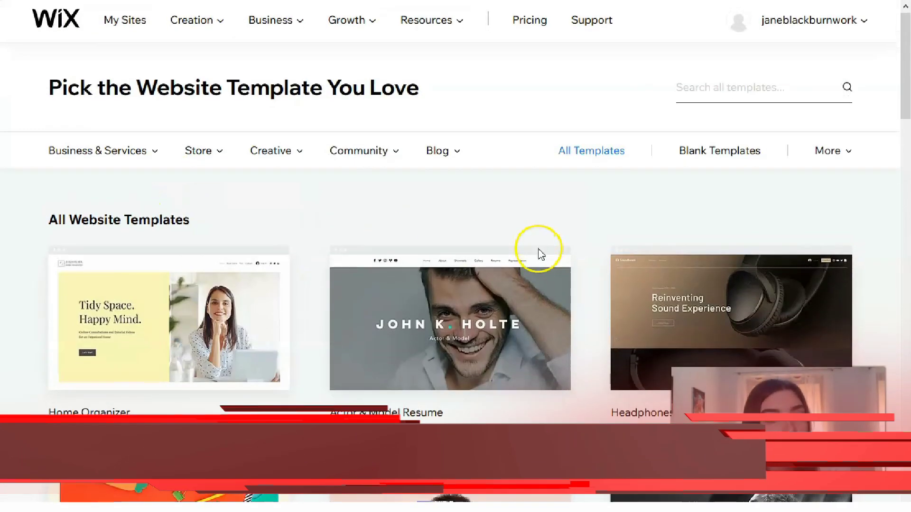
{"action": "scroll", "coordinate": [536, 249], "scroll_direction": "down", "scroll_amount": 7}
{"action": "scroll", "coordinate": [531, 248], "scroll_direction": "down", "scroll_amount": 10}
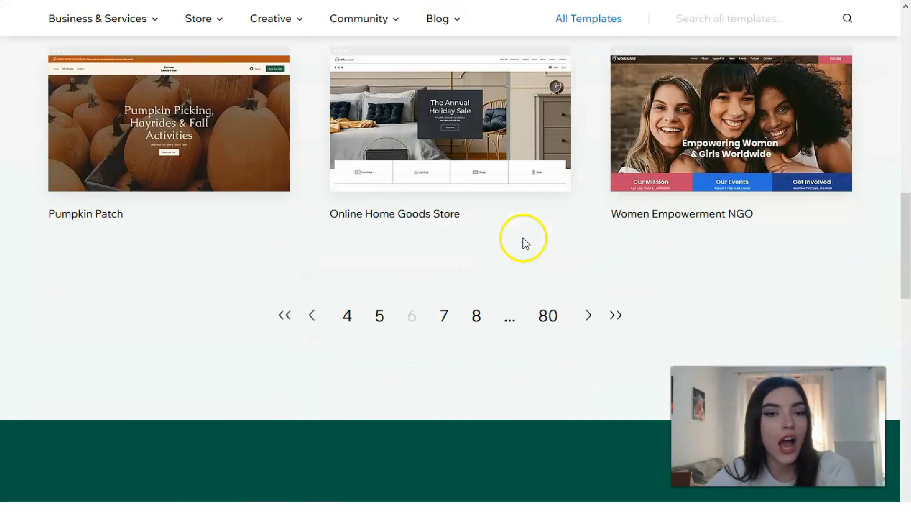
{"action": "scroll", "coordinate": [523, 241], "scroll_direction": "up", "scroll_amount": 1}
{"action": "scroll", "coordinate": [524, 239], "scroll_direction": "up", "scroll_amount": 15}
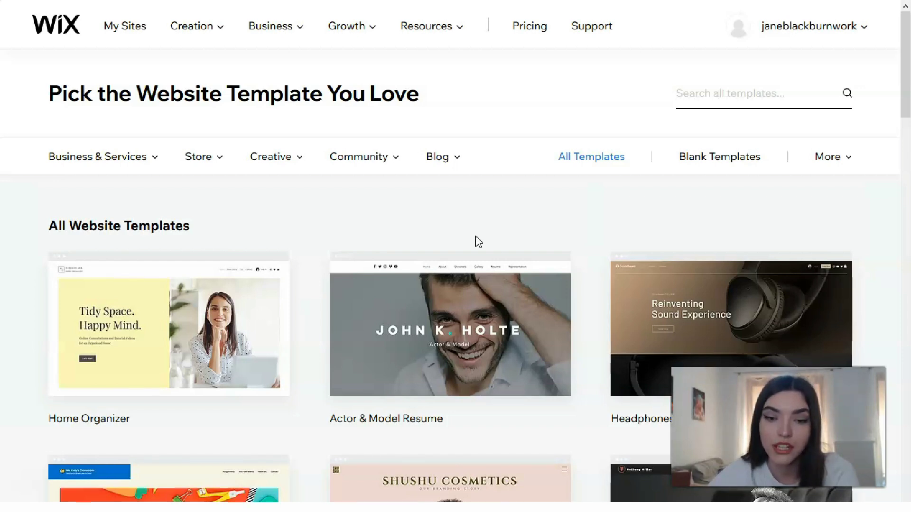
{"action": "mouse_move", "coordinate": [237, 161]}
{"action": "mouse_move", "coordinate": [149, 161]}
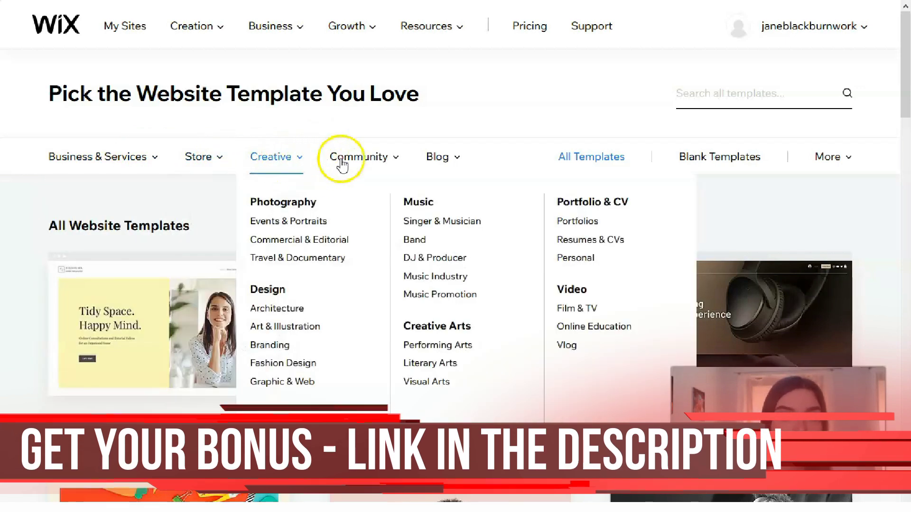
{"action": "mouse_move", "coordinate": [439, 163]}
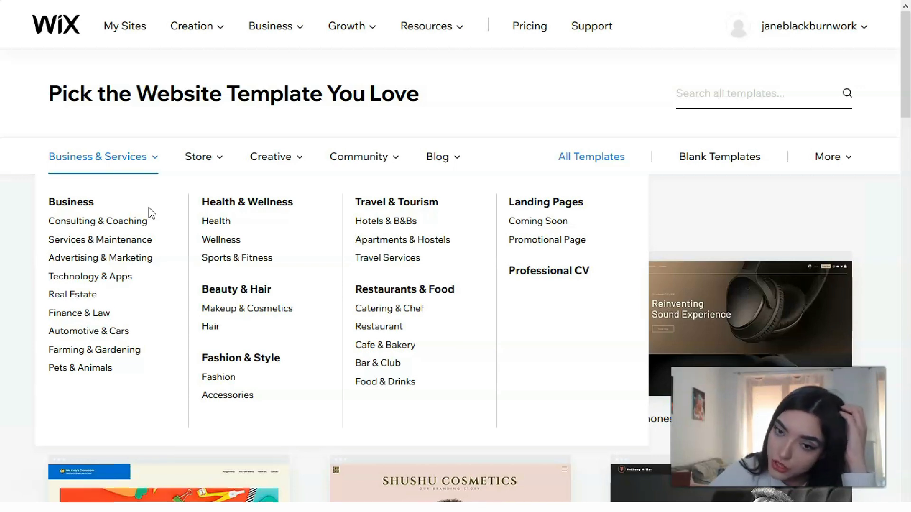
{"action": "mouse_move", "coordinate": [458, 166]}
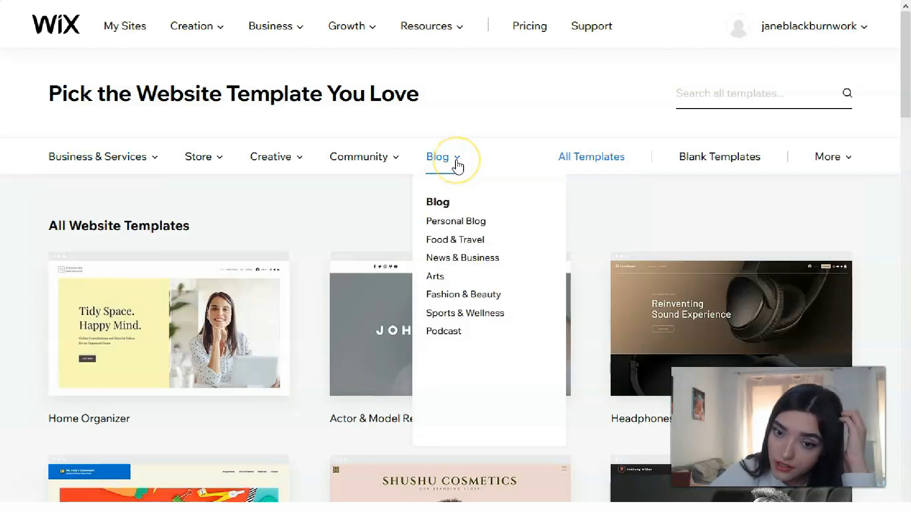
{"action": "left_click", "coordinate": [453, 164]}
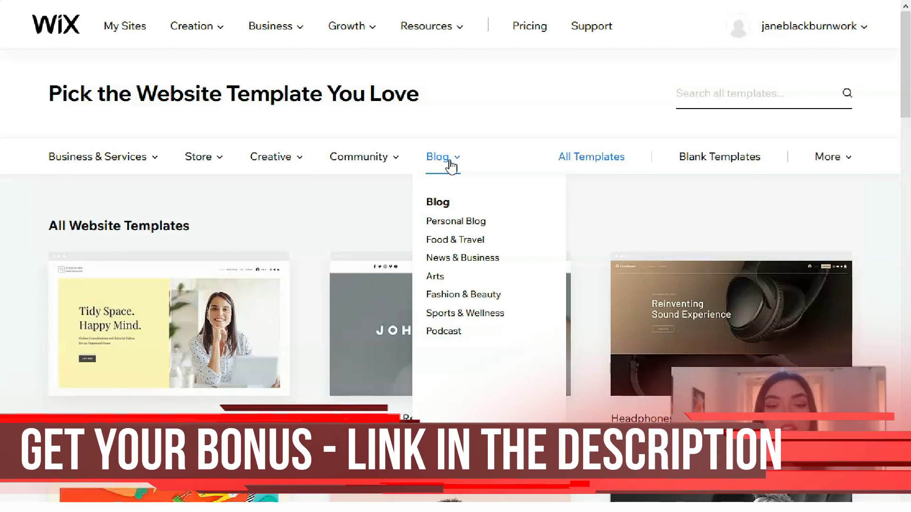
Dismiss the categories list, preview the Tattoo Artist template and launch its full demo.
{"action": "left_click", "coordinate": [300, 241]}
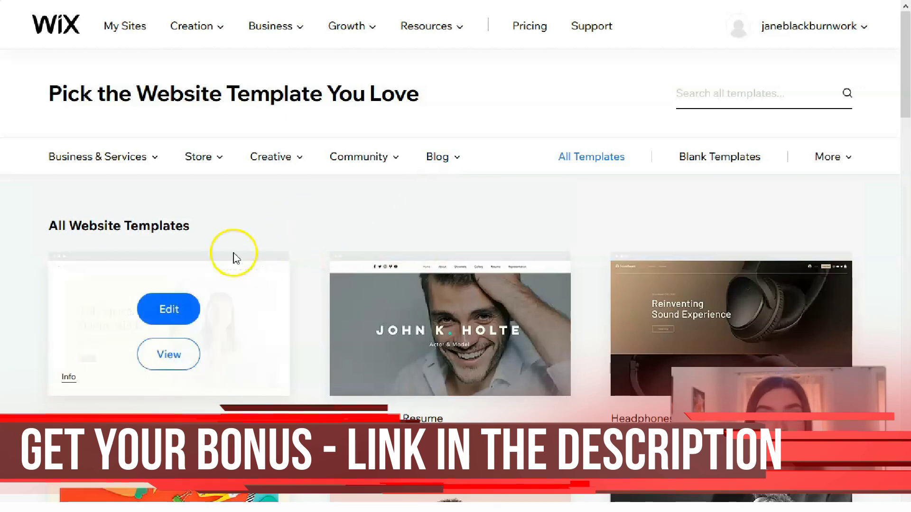
{"action": "scroll", "coordinate": [284, 246], "scroll_direction": "down", "scroll_amount": 20}
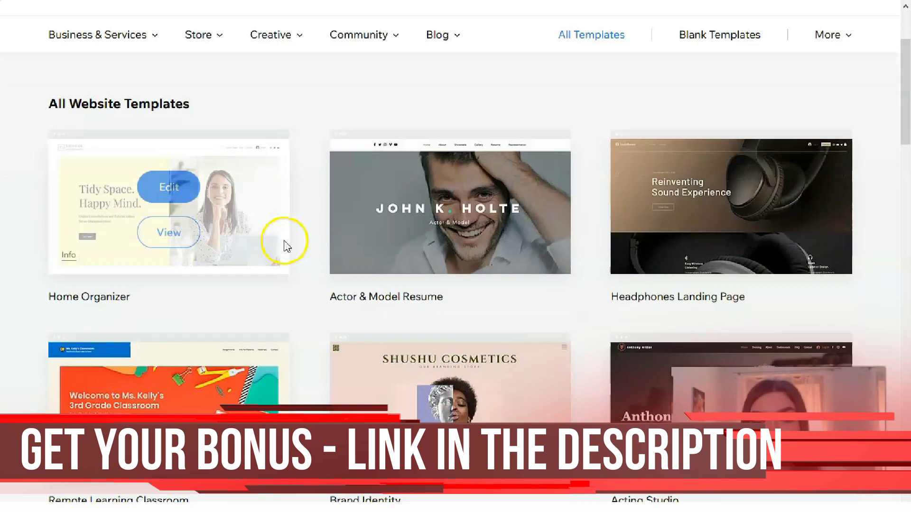
{"action": "scroll", "coordinate": [285, 247], "scroll_direction": "up", "scroll_amount": 10}
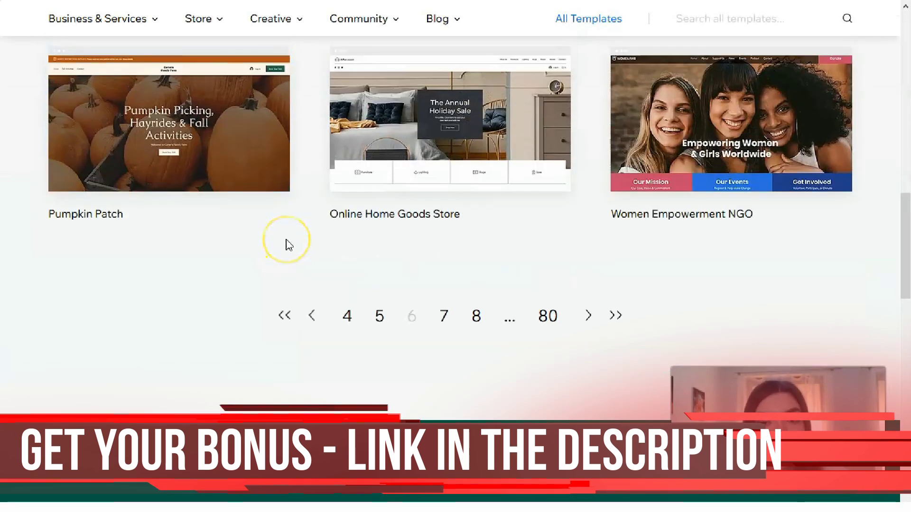
{"action": "scroll", "coordinate": [290, 245], "scroll_direction": "down", "scroll_amount": 1}
{"action": "mouse_move", "coordinate": [645, 256]}
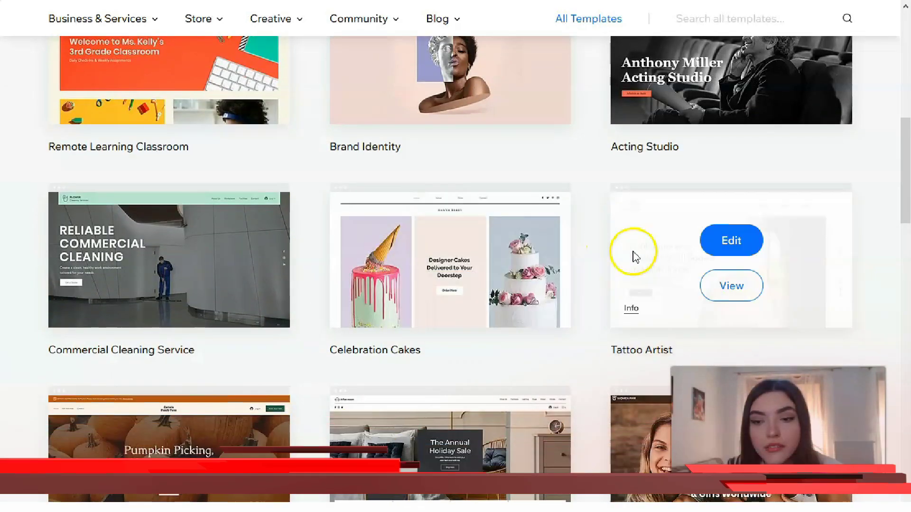
{"action": "left_click", "coordinate": [742, 289]}
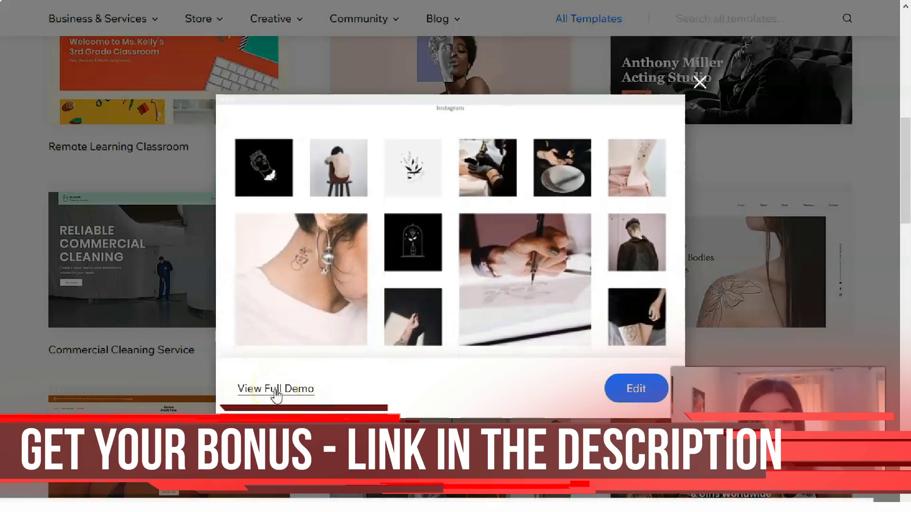
{"action": "left_click", "coordinate": [275, 390]}
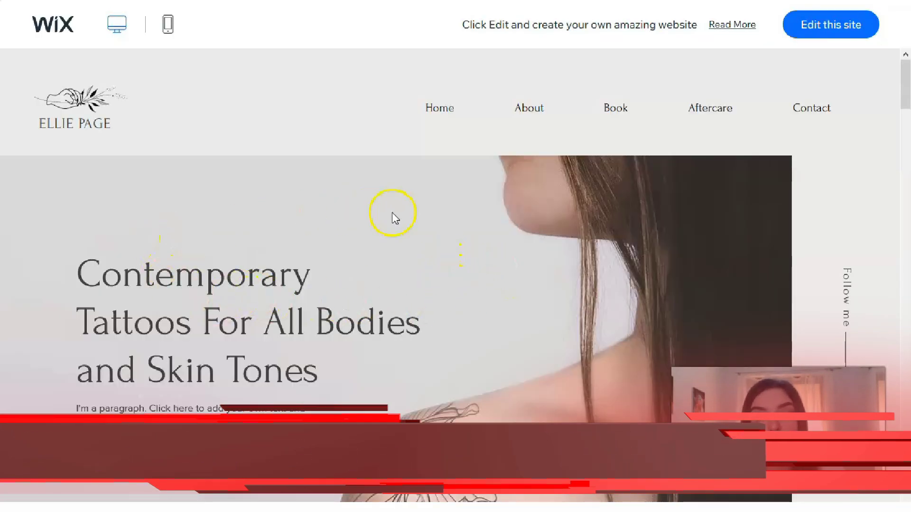
{"action": "scroll", "coordinate": [439, 219], "scroll_direction": "down", "scroll_amount": 5}
{"action": "scroll", "coordinate": [440, 219], "scroll_direction": "down", "scroll_amount": 10}
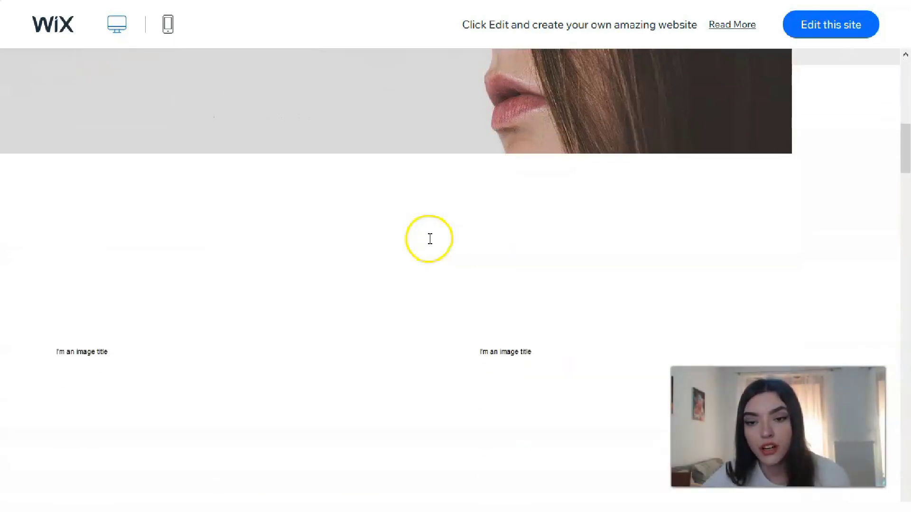
{"action": "scroll", "coordinate": [433, 242], "scroll_direction": "down", "scroll_amount": 10}
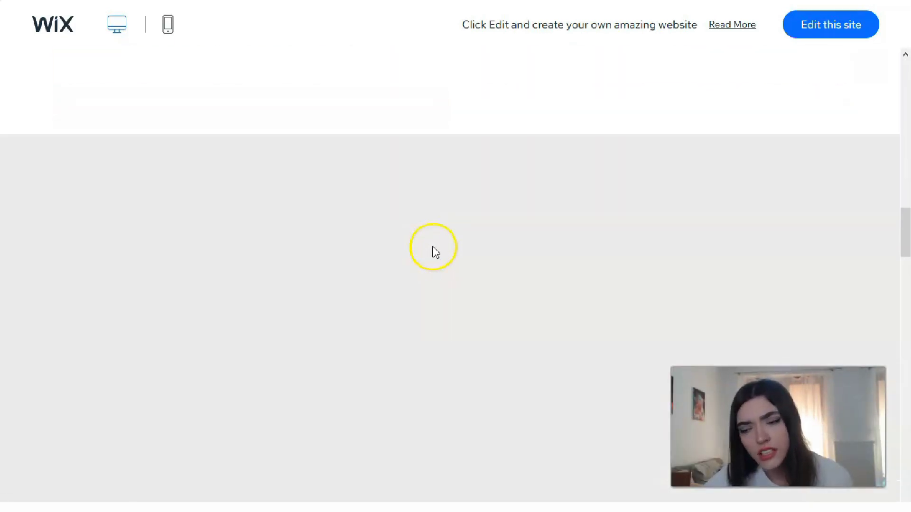
{"action": "scroll", "coordinate": [429, 254], "scroll_direction": "down", "scroll_amount": 10}
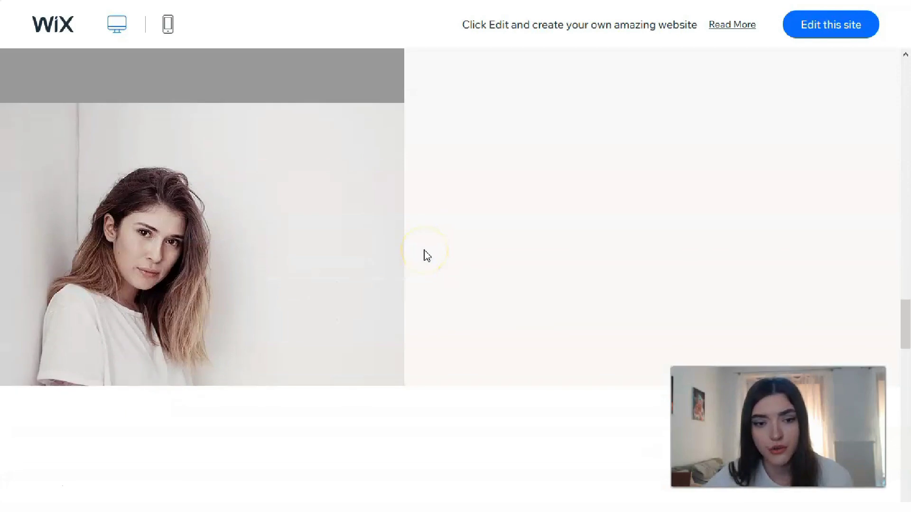
{"action": "scroll", "coordinate": [427, 254], "scroll_direction": "down", "scroll_amount": 8}
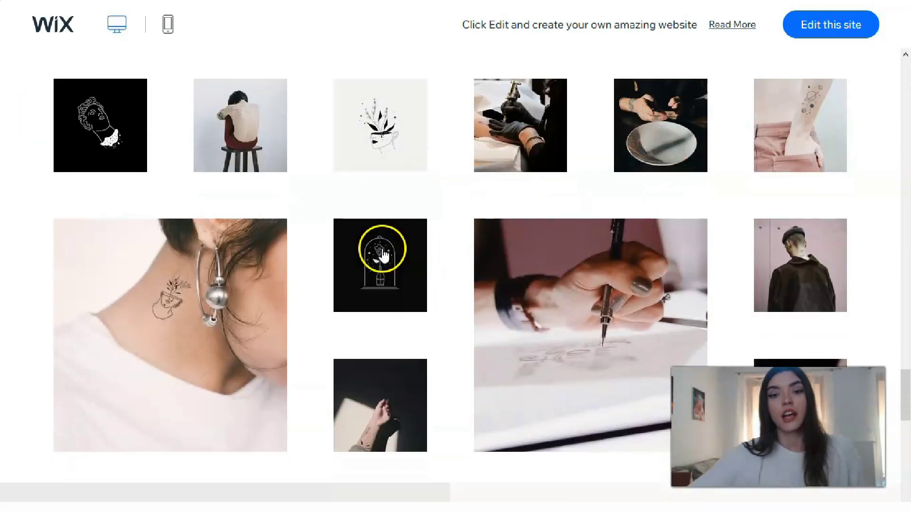
{"action": "scroll", "coordinate": [427, 272], "scroll_direction": "down", "scroll_amount": 5}
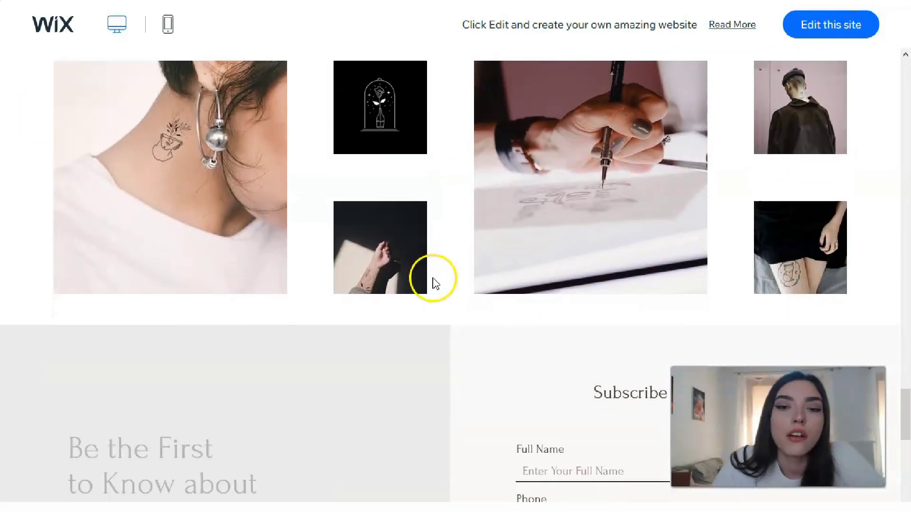
{"action": "scroll", "coordinate": [427, 281], "scroll_direction": "down", "scroll_amount": 7}
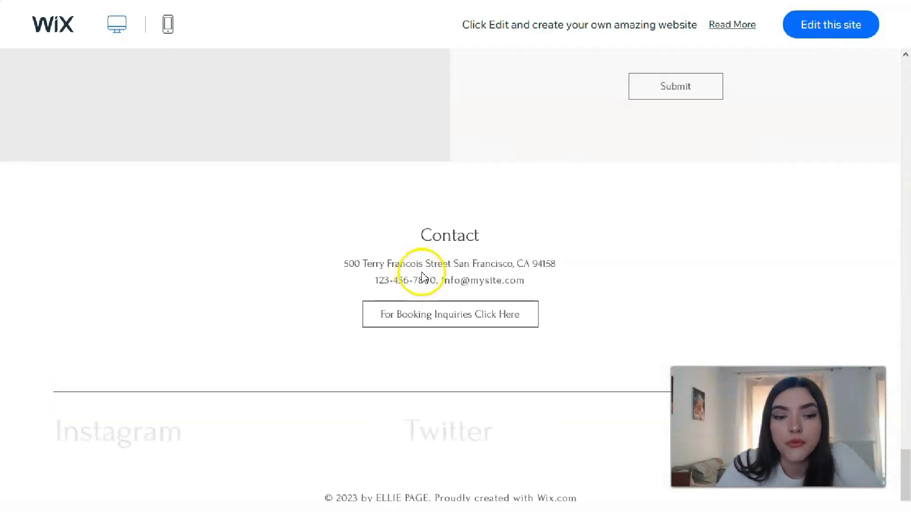
{"action": "scroll", "coordinate": [425, 278], "scroll_direction": "up", "scroll_amount": 10}
{"action": "scroll", "coordinate": [427, 275], "scroll_direction": "up", "scroll_amount": 15}
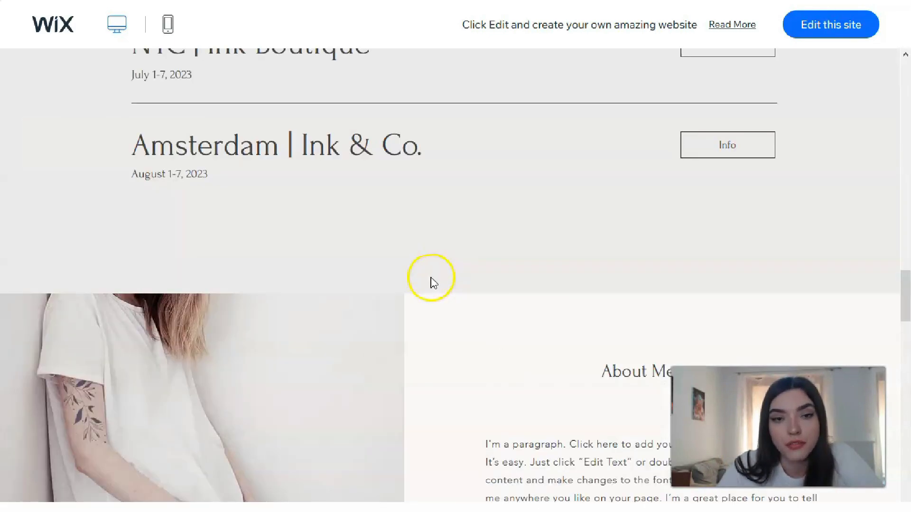
{"action": "scroll", "coordinate": [433, 282], "scroll_direction": "up", "scroll_amount": 20}
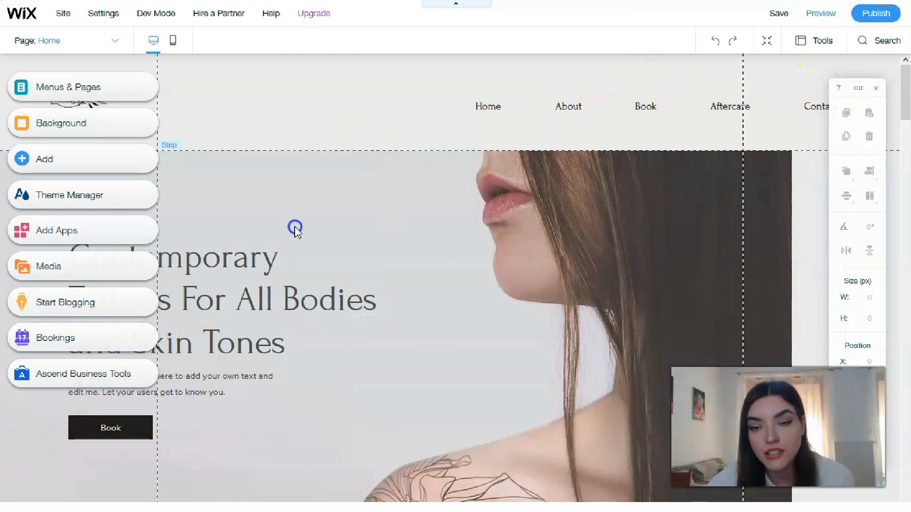
Select the header's horizontal navigation menu and open its Horizontal Menu Design presets.
{"action": "left_click", "coordinate": [354, 205]}
{"action": "left_click", "coordinate": [448, 105]}
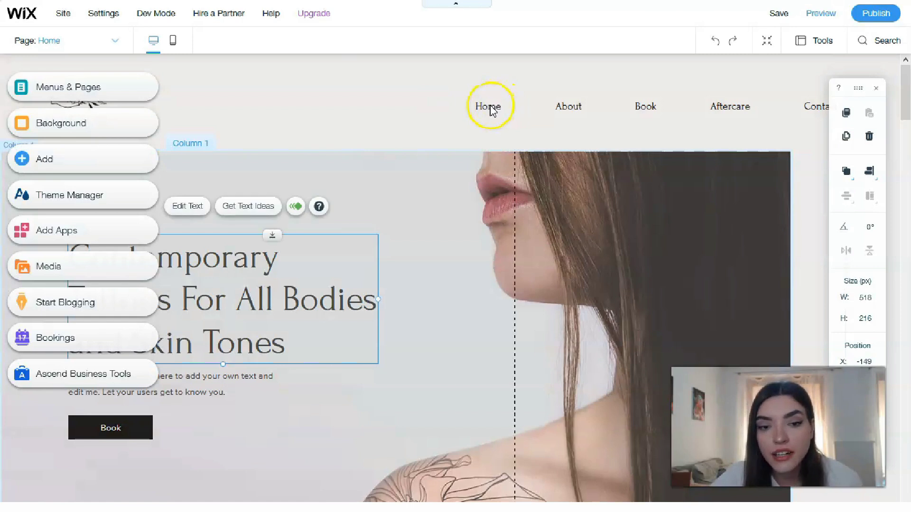
{"action": "left_click", "coordinate": [491, 105]}
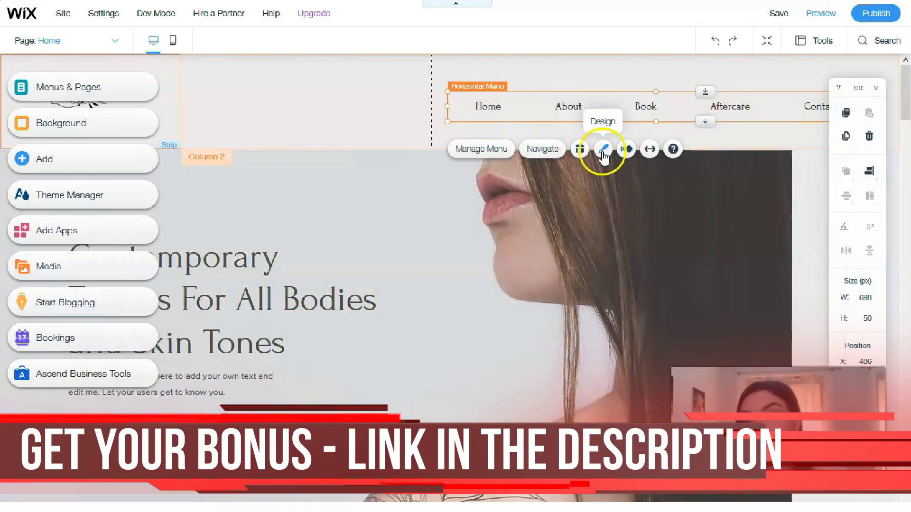
{"action": "left_click", "coordinate": [604, 151]}
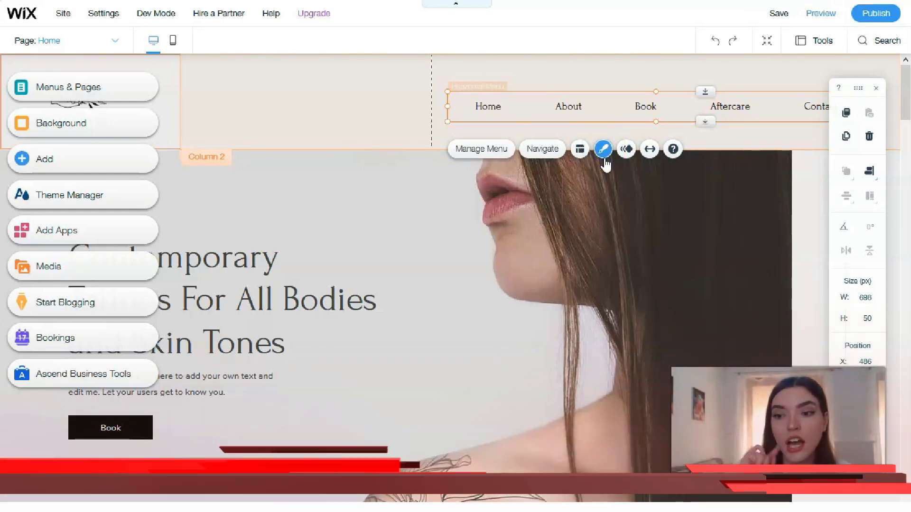
{"action": "left_click", "coordinate": [604, 159]}
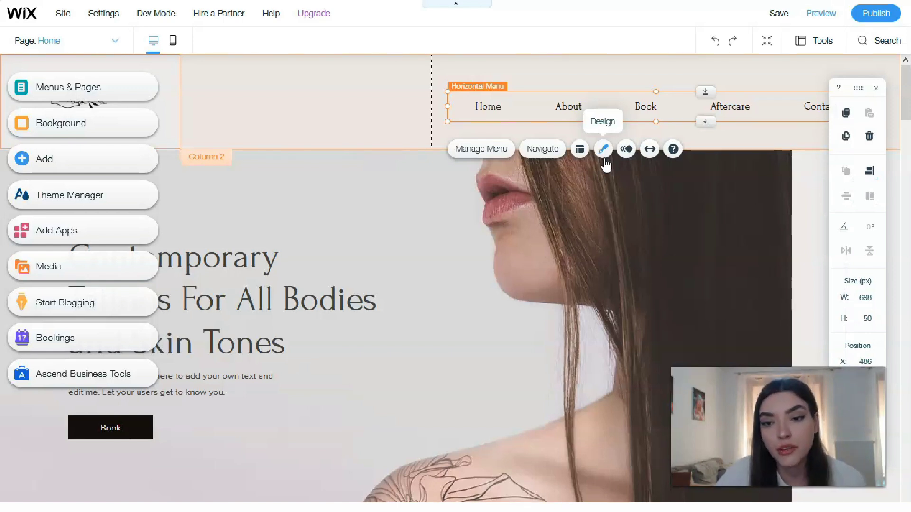
{"action": "left_click", "coordinate": [604, 151]}
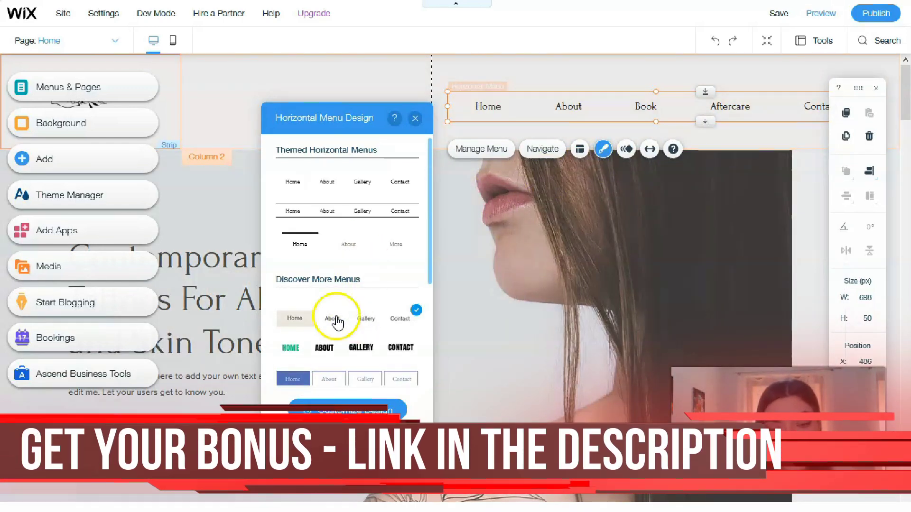
Apply the italic serif preset with the underlined Home item, then close the design panel.
{"action": "left_click", "coordinate": [431, 193]}
{"action": "left_click_drag", "start_coordinate": [431, 194], "coordinate": [433, 276]}
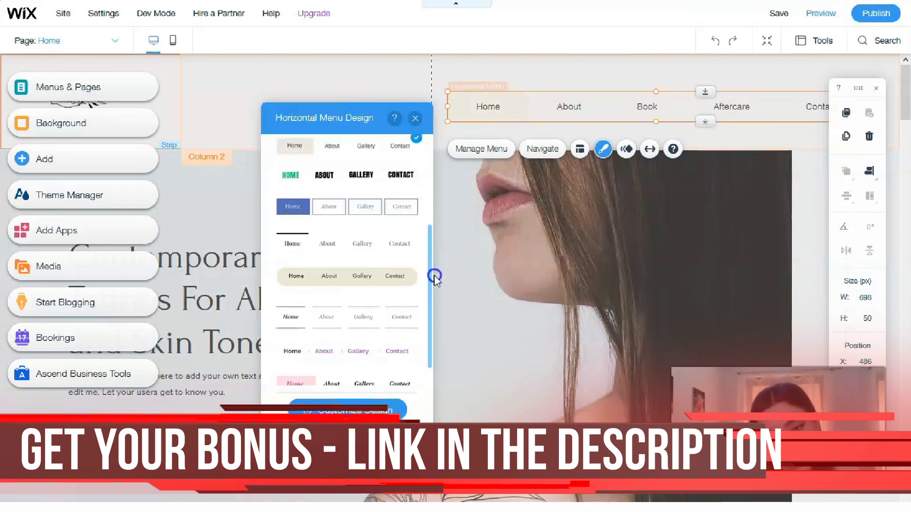
{"action": "left_click", "coordinate": [324, 252]}
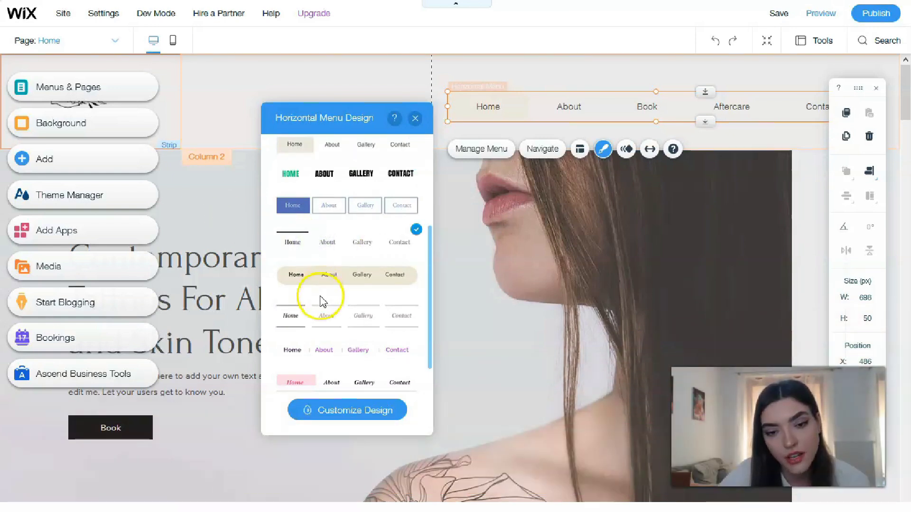
{"action": "left_click", "coordinate": [329, 318]}
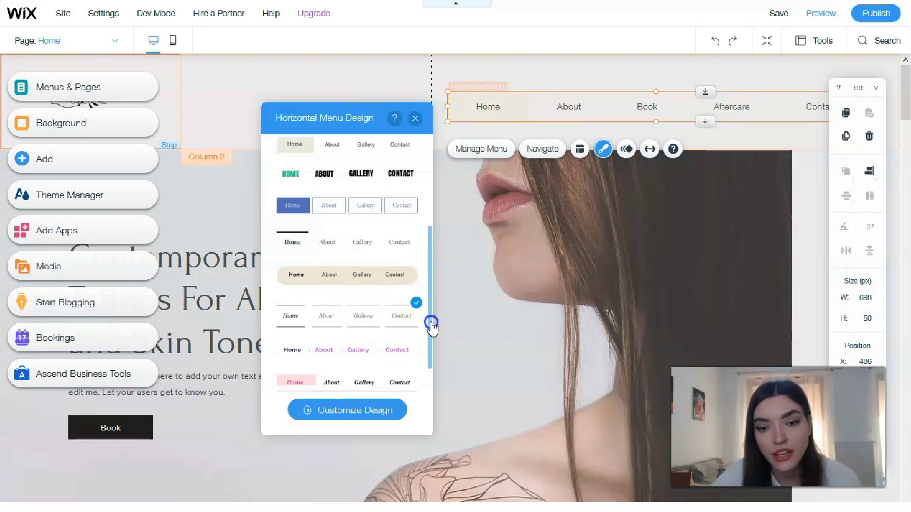
{"action": "left_click", "coordinate": [420, 120]}
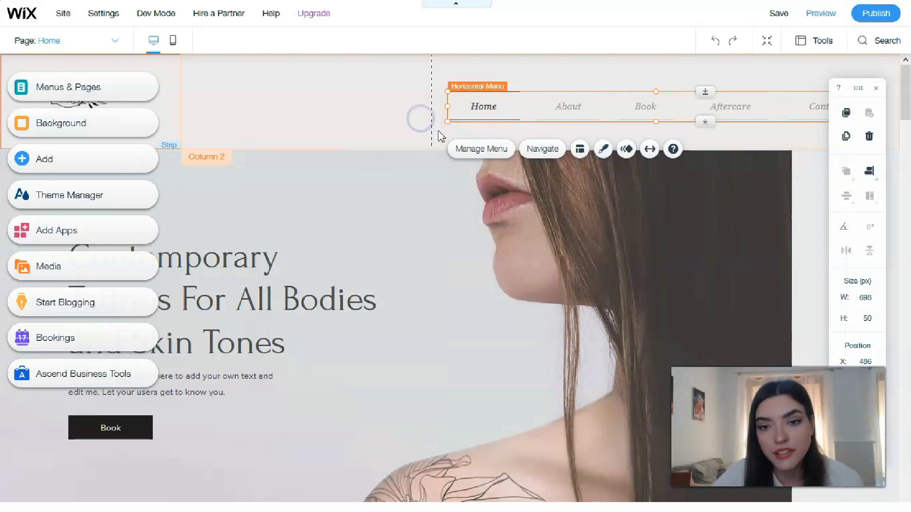
{"action": "left_click", "coordinate": [602, 108]}
{"action": "left_click", "coordinate": [480, 150]}
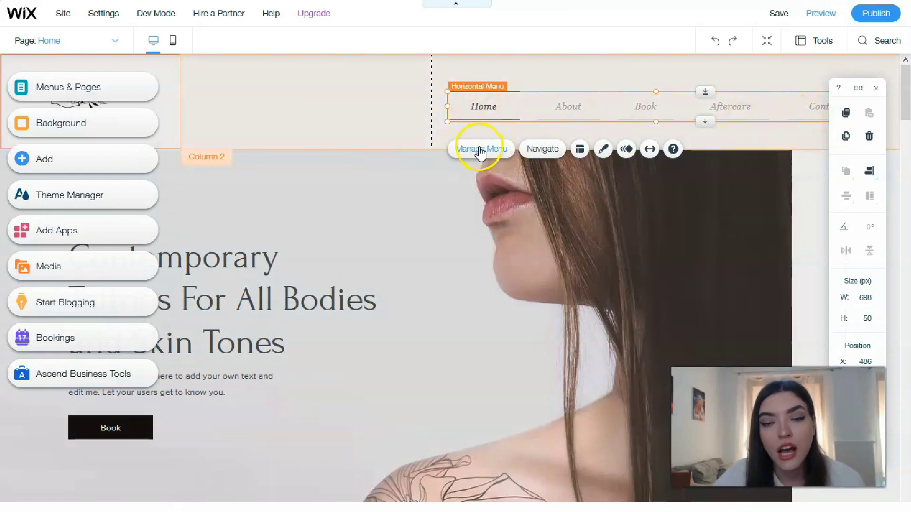
{"action": "left_click", "coordinate": [481, 150]}
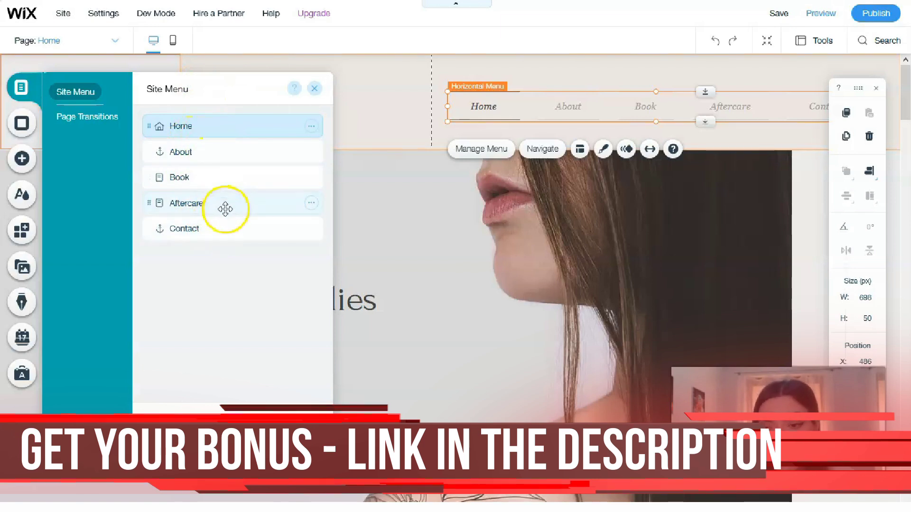
{"action": "left_click", "coordinate": [315, 89]}
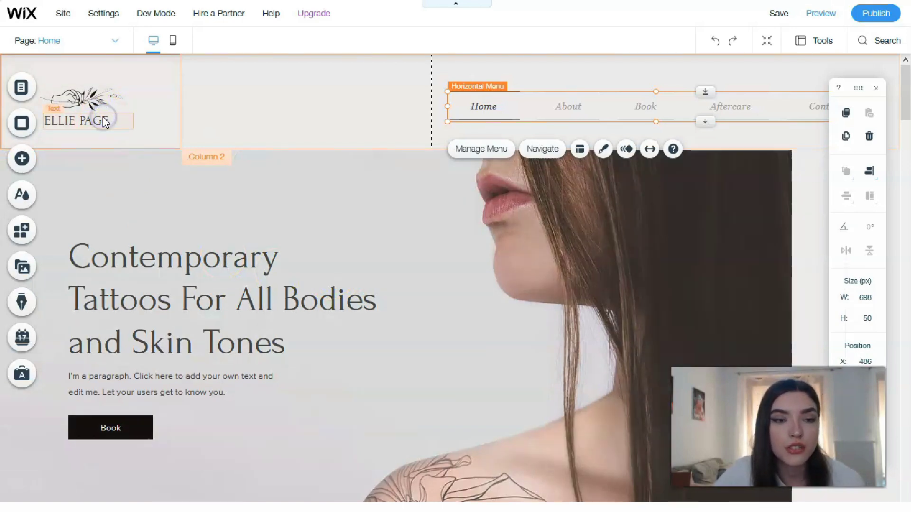
{"action": "left_click", "coordinate": [105, 122]}
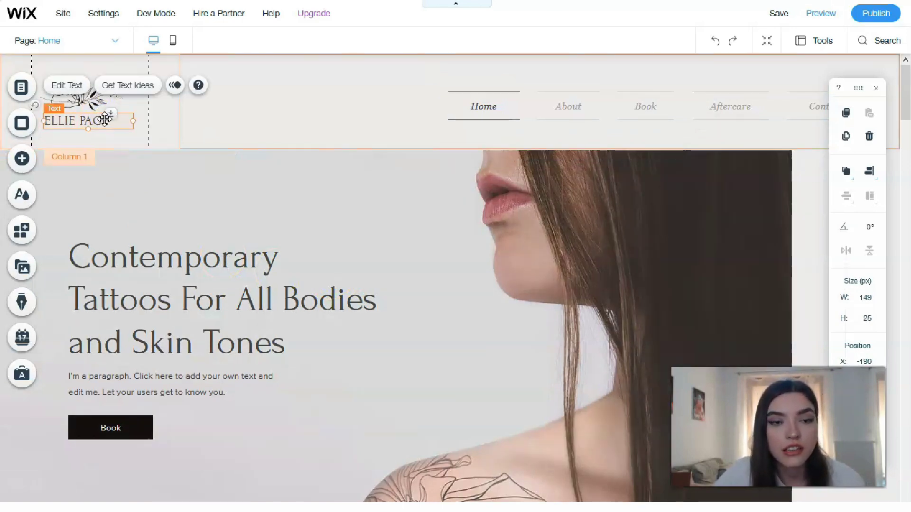
{"action": "left_click", "coordinate": [74, 86]}
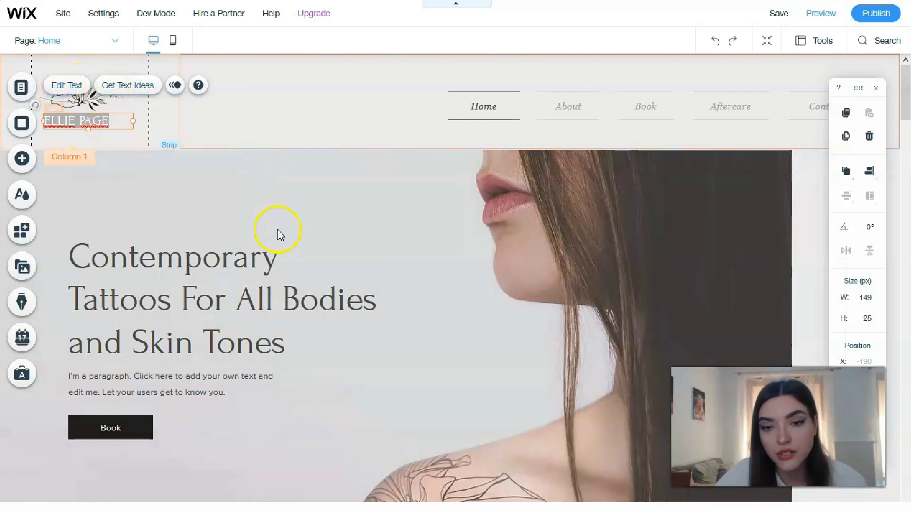
{"action": "left_click", "coordinate": [416, 245]}
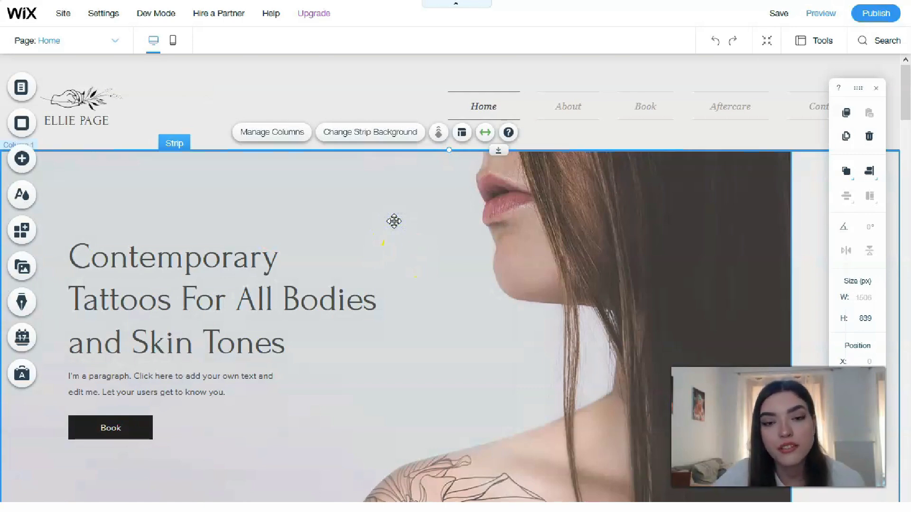
{"action": "scroll", "coordinate": [394, 221], "scroll_direction": "down", "scroll_amount": 1}
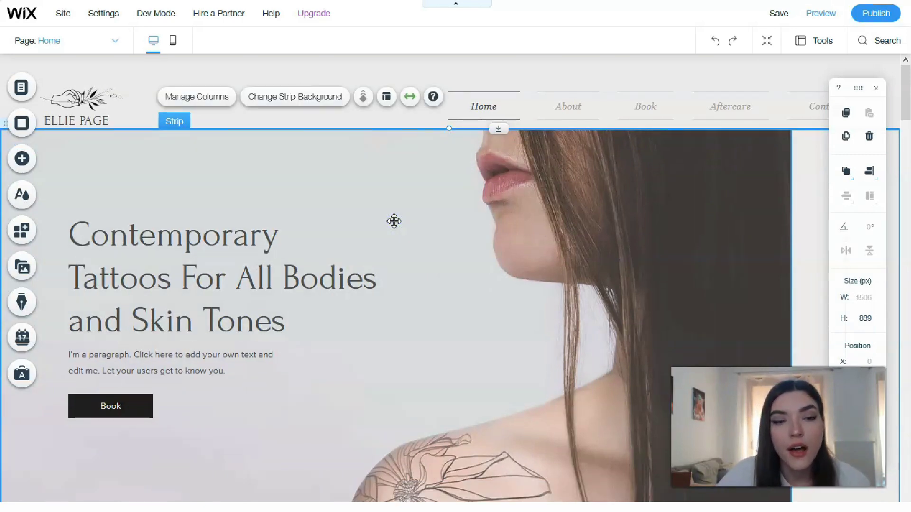
{"action": "left_click", "coordinate": [394, 221]}
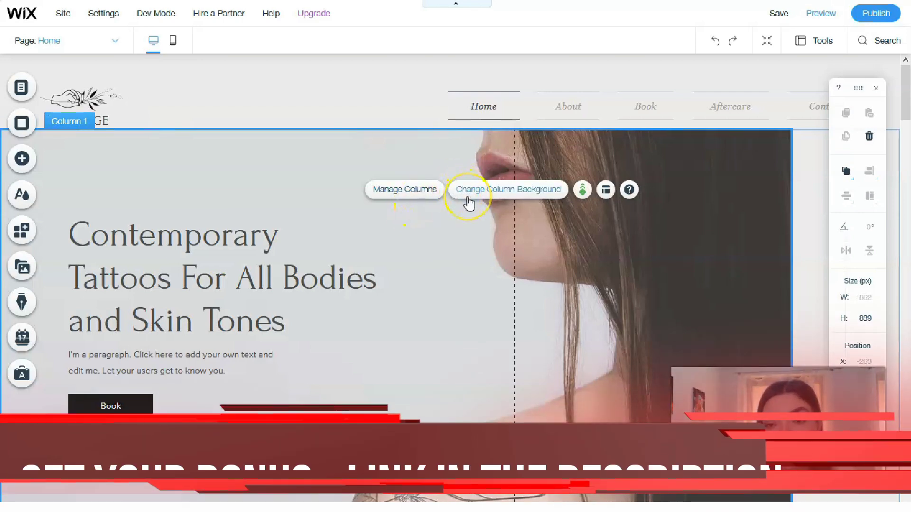
{"action": "scroll", "coordinate": [570, 190], "scroll_direction": "down", "scroll_amount": 4}
{"action": "left_click", "coordinate": [641, 179]}
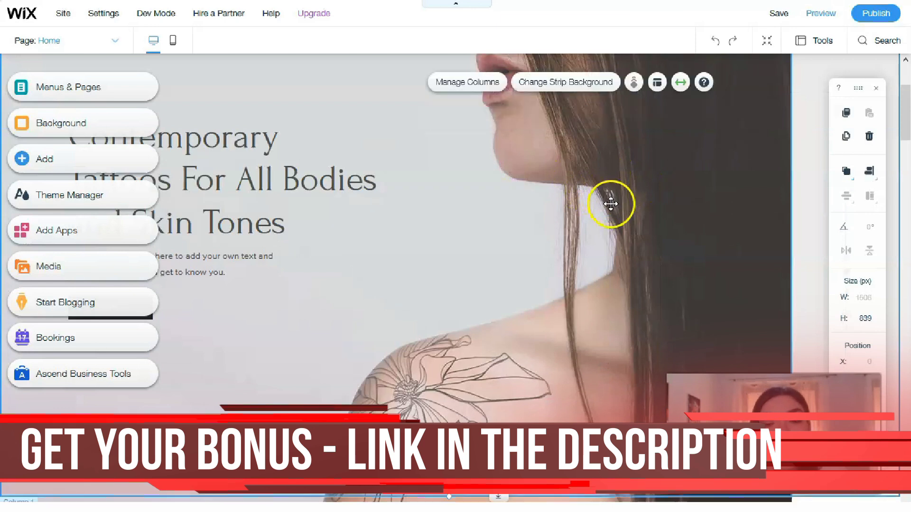
{"action": "scroll", "coordinate": [527, 157], "scroll_direction": "down", "scroll_amount": 10}
{"action": "scroll", "coordinate": [526, 195], "scroll_direction": "down", "scroll_amount": 5}
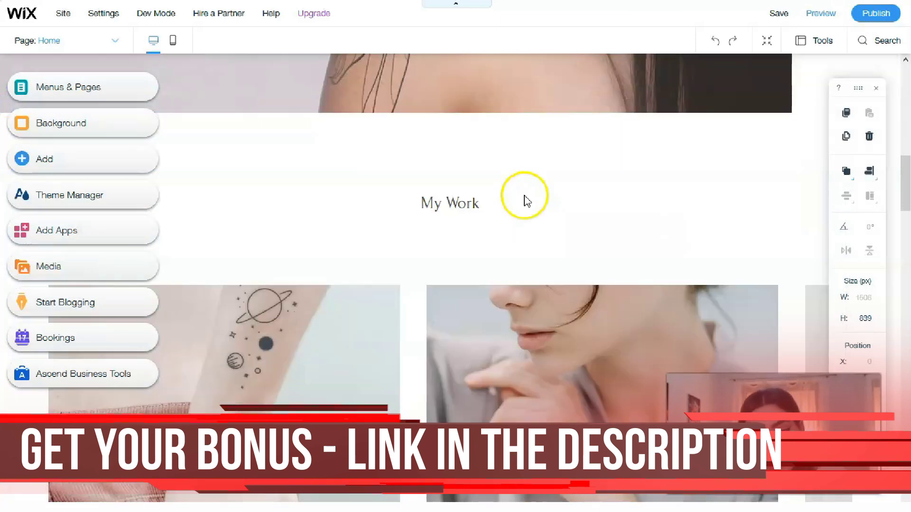
{"action": "scroll", "coordinate": [388, 137], "scroll_direction": "down", "scroll_amount": 1}
{"action": "scroll", "coordinate": [378, 154], "scroll_direction": "down", "scroll_amount": 2}
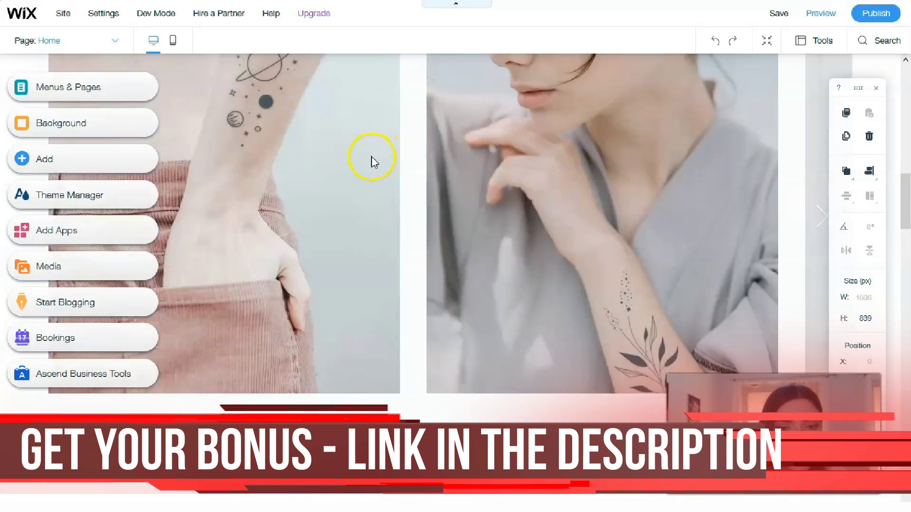
{"action": "scroll", "coordinate": [410, 211], "scroll_direction": "down", "scroll_amount": 2}
{"action": "scroll", "coordinate": [414, 219], "scroll_direction": "down", "scroll_amount": 7}
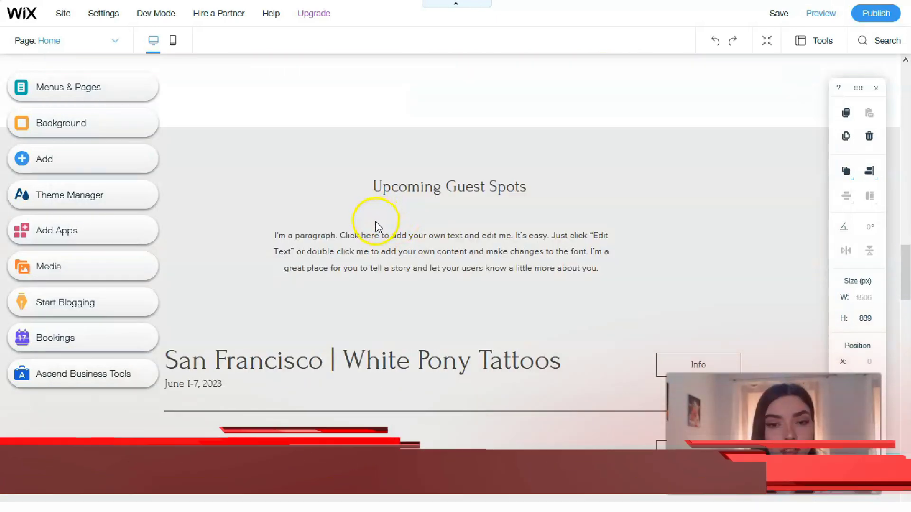
{"action": "scroll", "coordinate": [378, 223], "scroll_direction": "down", "scroll_amount": 3}
{"action": "scroll", "coordinate": [392, 222], "scroll_direction": "down", "scroll_amount": 2}
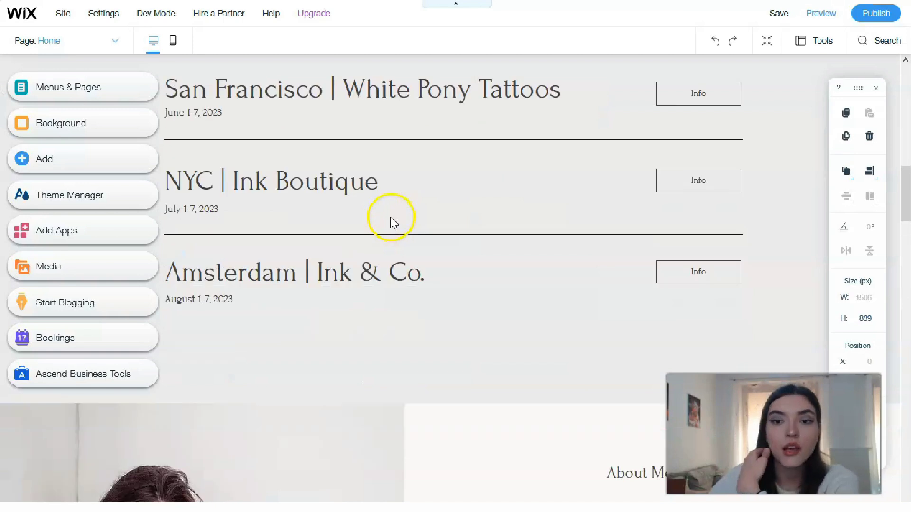
{"action": "scroll", "coordinate": [391, 220], "scroll_direction": "up", "scroll_amount": 6}
{"action": "scroll", "coordinate": [392, 223], "scroll_direction": "up", "scroll_amount": 12}
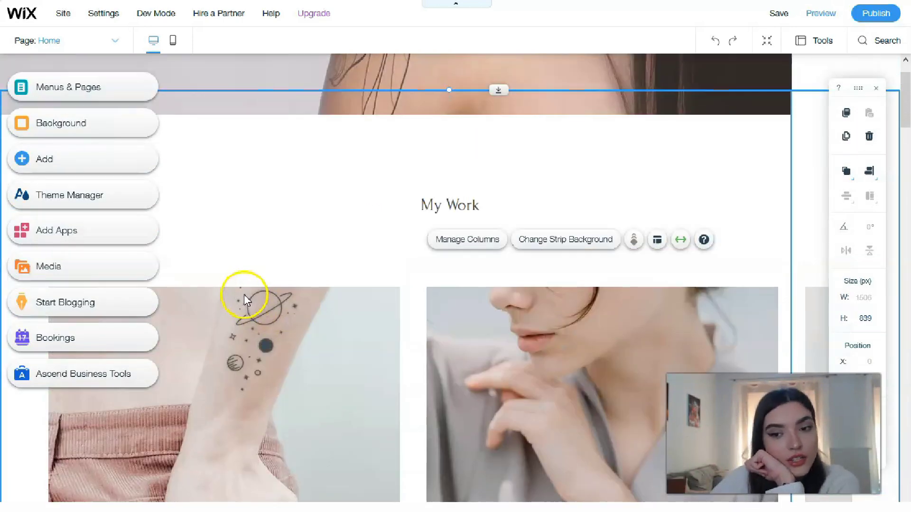
{"action": "scroll", "coordinate": [240, 301], "scroll_direction": "up", "scroll_amount": 5}
{"action": "scroll", "coordinate": [95, 112], "scroll_direction": "up", "scroll_amount": 2}
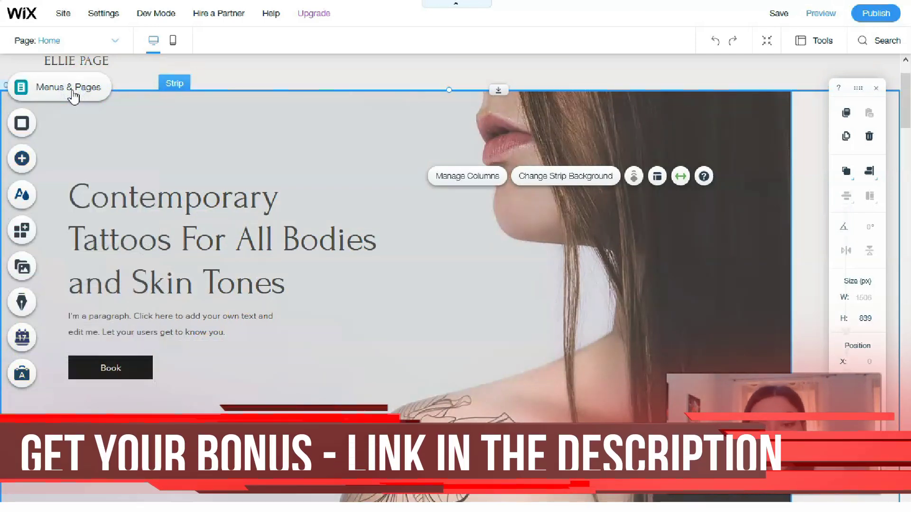
Open the Page Background panel from Menus & Pages.
{"action": "left_click", "coordinate": [74, 95]}
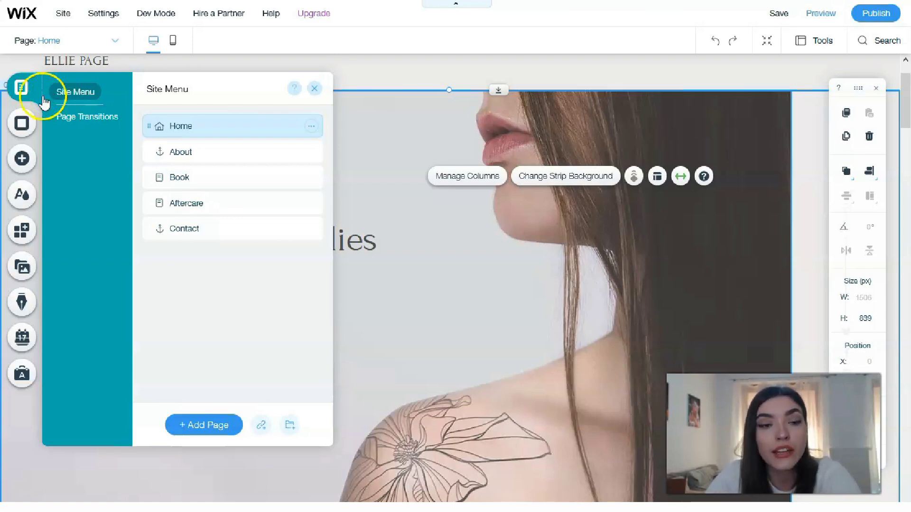
{"action": "left_click", "coordinate": [22, 125]}
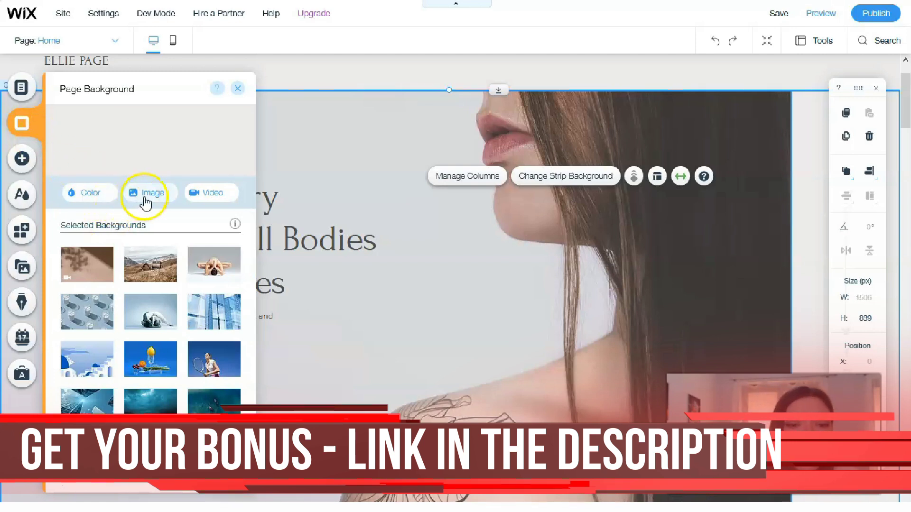
Scroll the background thumbnails and choose the Black and White Landscape image.
{"action": "scroll", "coordinate": [196, 284], "scroll_direction": "down", "scroll_amount": 10}
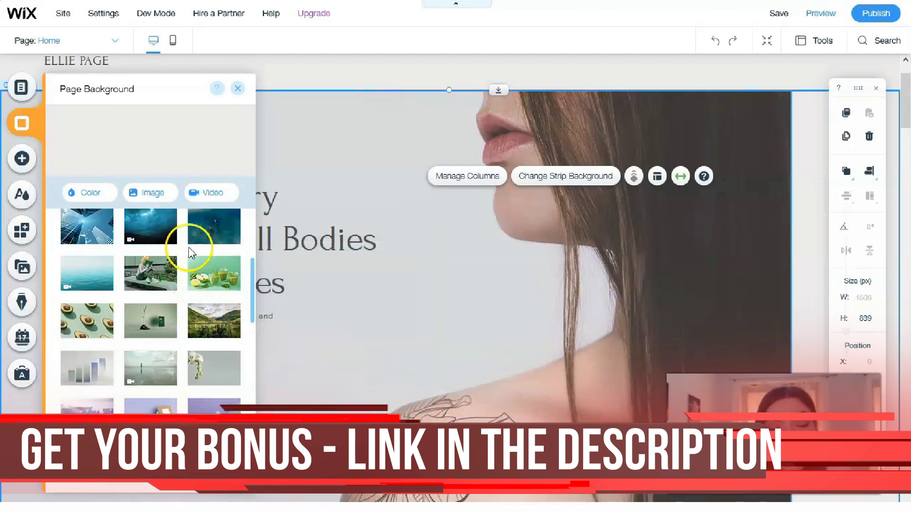
{"action": "scroll", "coordinate": [164, 263], "scroll_direction": "down", "scroll_amount": 10}
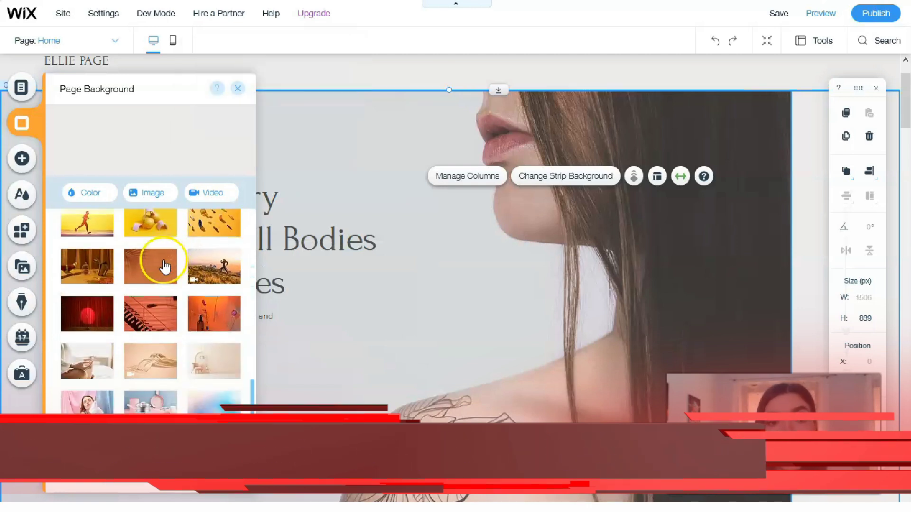
{"action": "scroll", "coordinate": [164, 265], "scroll_direction": "down", "scroll_amount": 1}
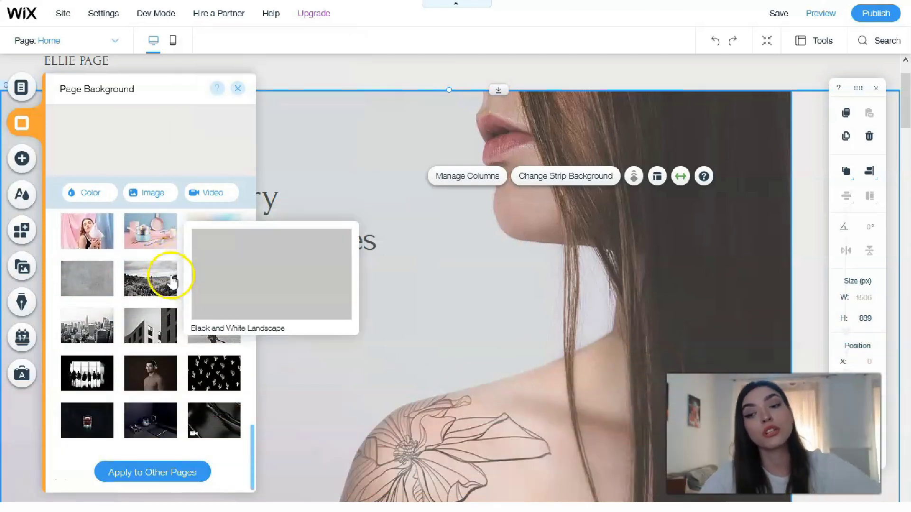
{"action": "left_click", "coordinate": [163, 279]}
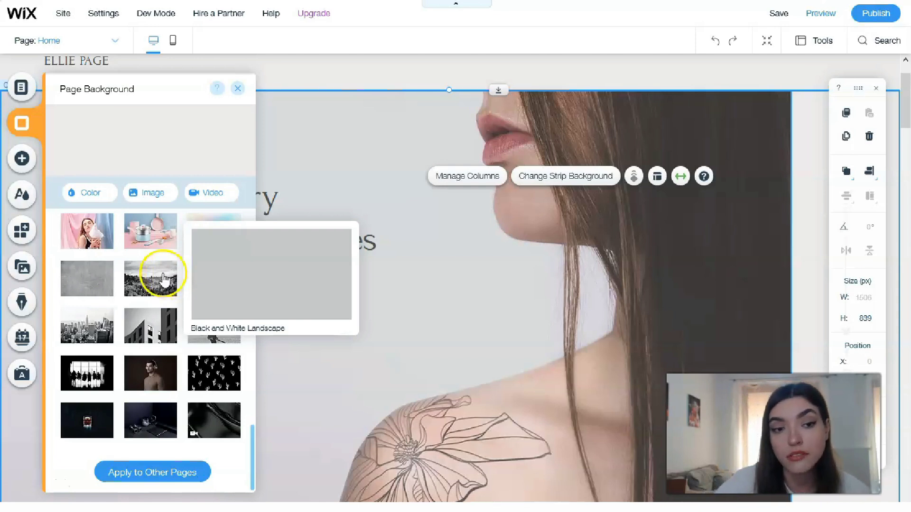
Browse the Add panel's Image, Contact & Forms, Video & Music and Box elements, then close it.
{"action": "left_click", "coordinate": [22, 159]}
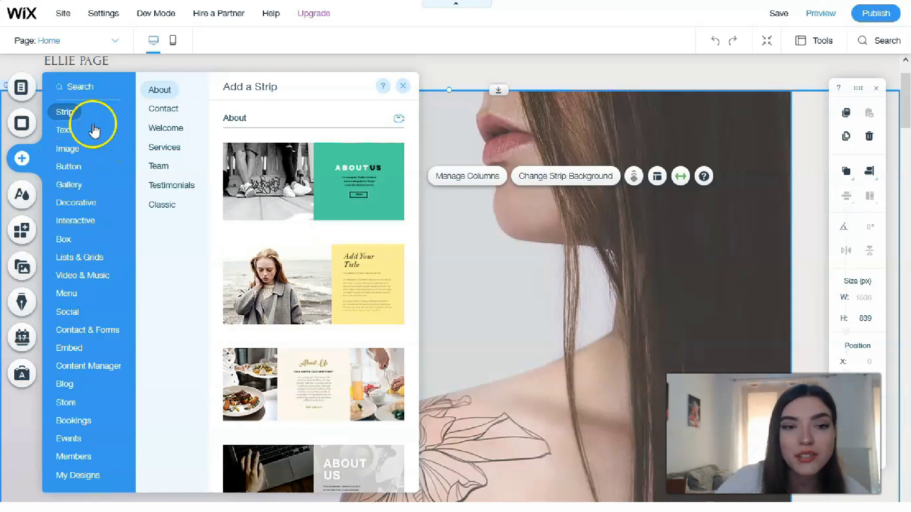
{"action": "left_click", "coordinate": [67, 148]}
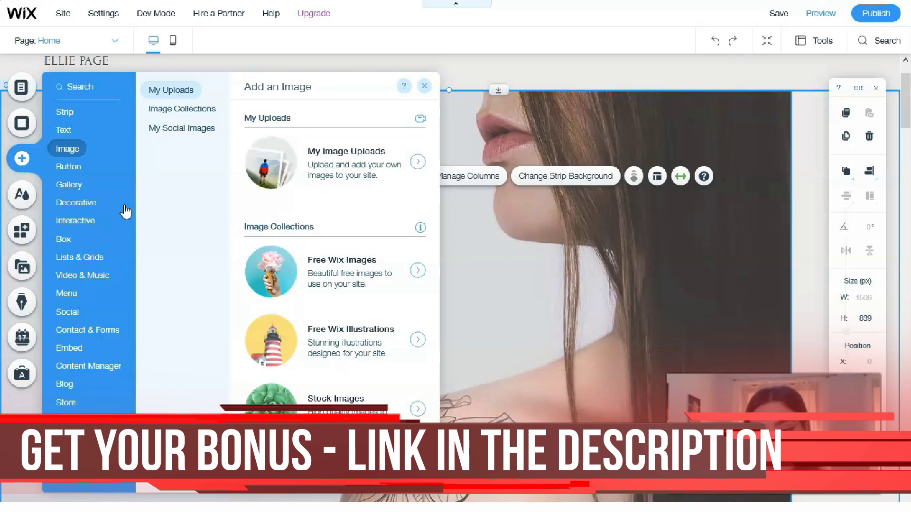
{"action": "left_click", "coordinate": [88, 330]}
{"action": "left_click", "coordinate": [100, 278]}
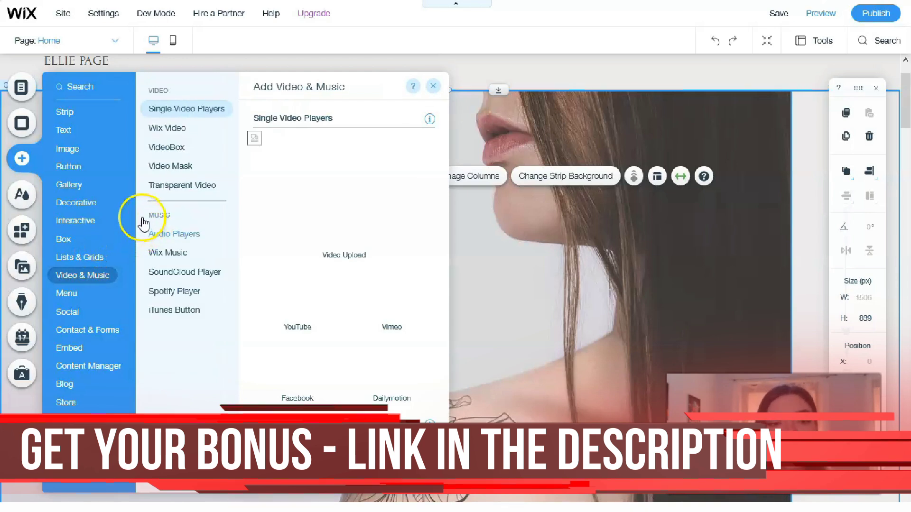
{"action": "left_click", "coordinate": [179, 189]}
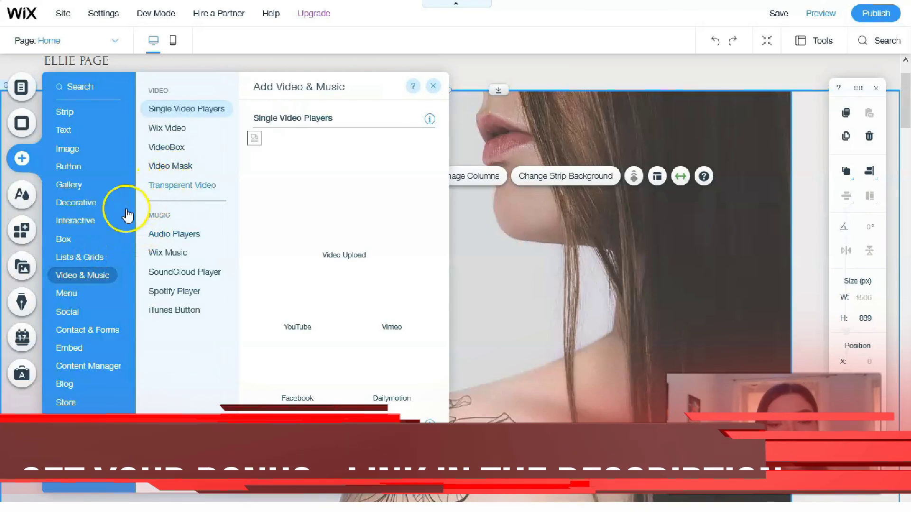
{"action": "left_click", "coordinate": [72, 245]}
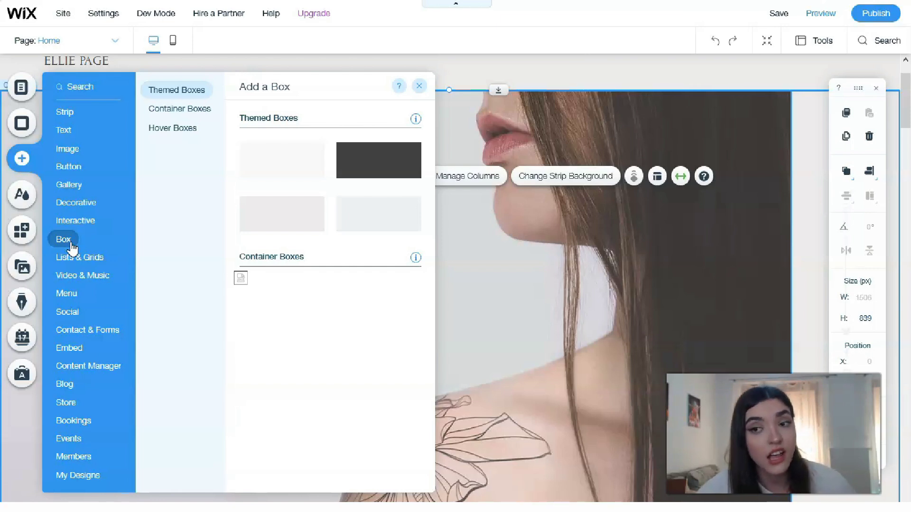
{"action": "left_click", "coordinate": [22, 194]}
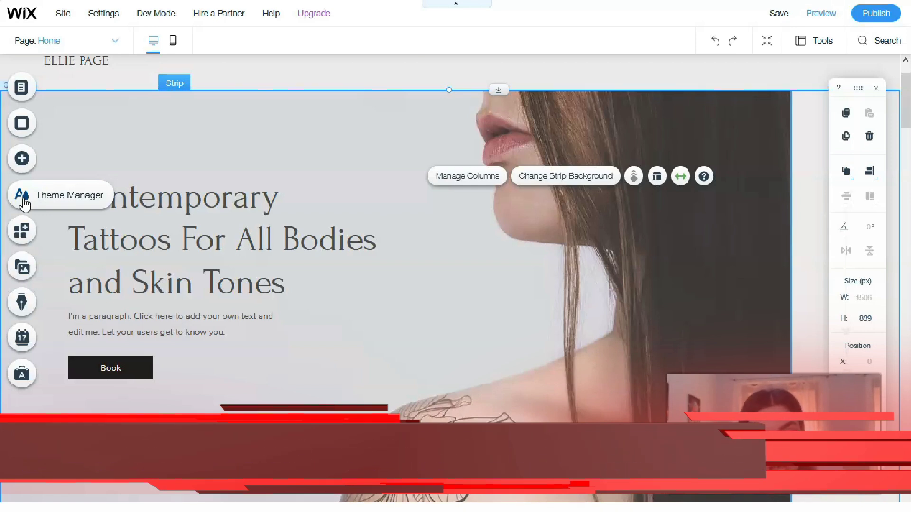
View the Theme Manager's Text themes list, then bring up the App Market.
{"action": "left_click", "coordinate": [24, 199]}
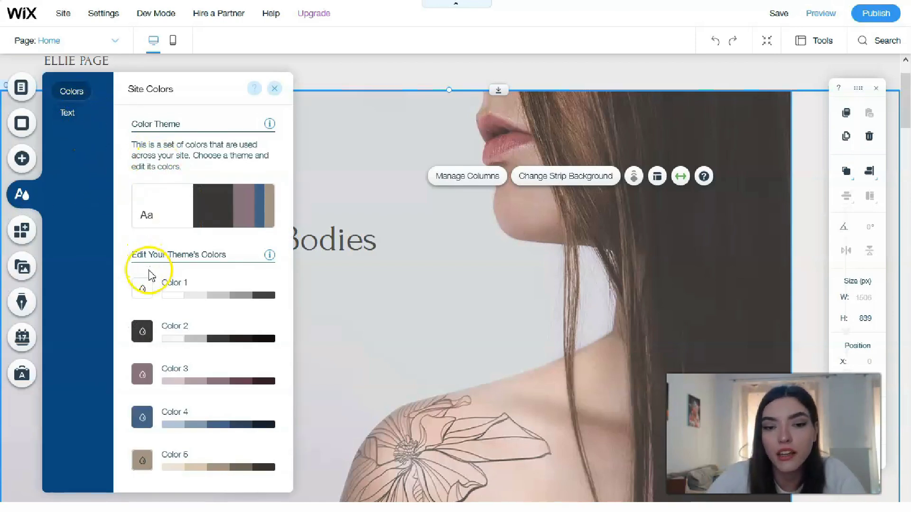
{"action": "left_click", "coordinate": [70, 119]}
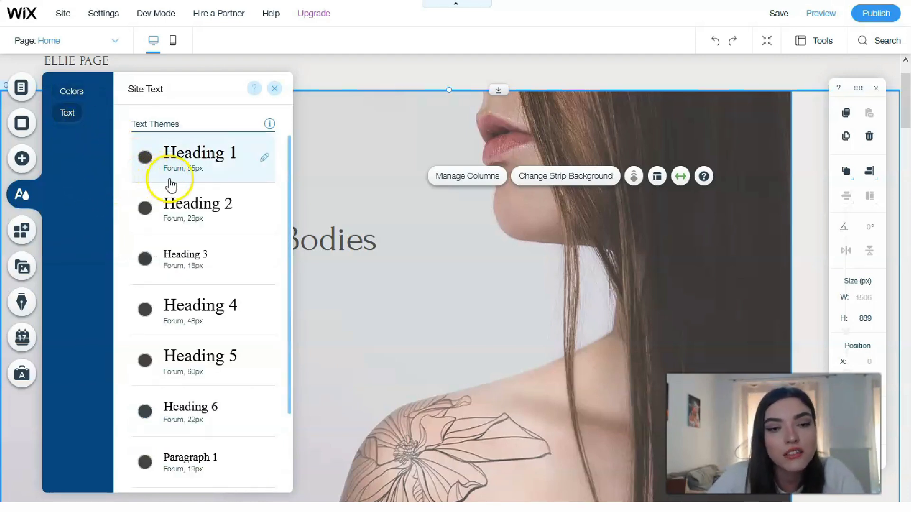
{"action": "scroll", "coordinate": [175, 183], "scroll_direction": "down", "scroll_amount": 2}
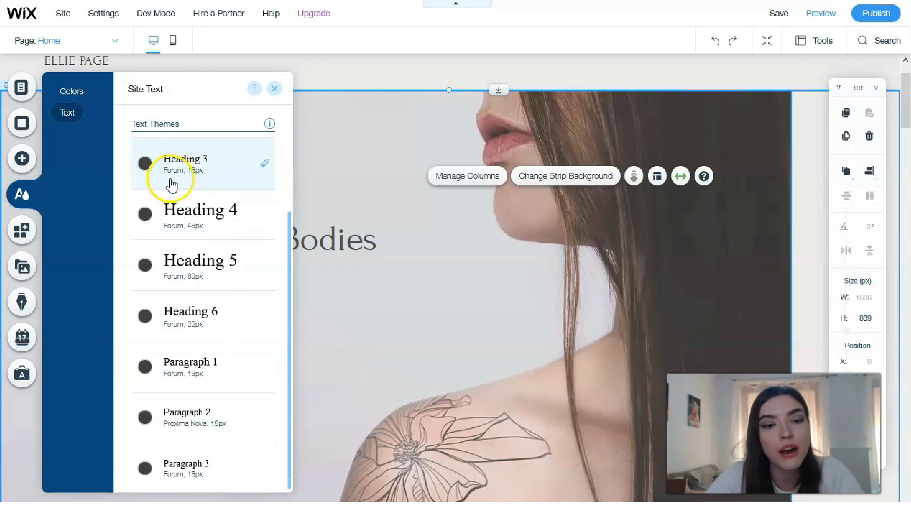
{"action": "left_click", "coordinate": [21, 228]}
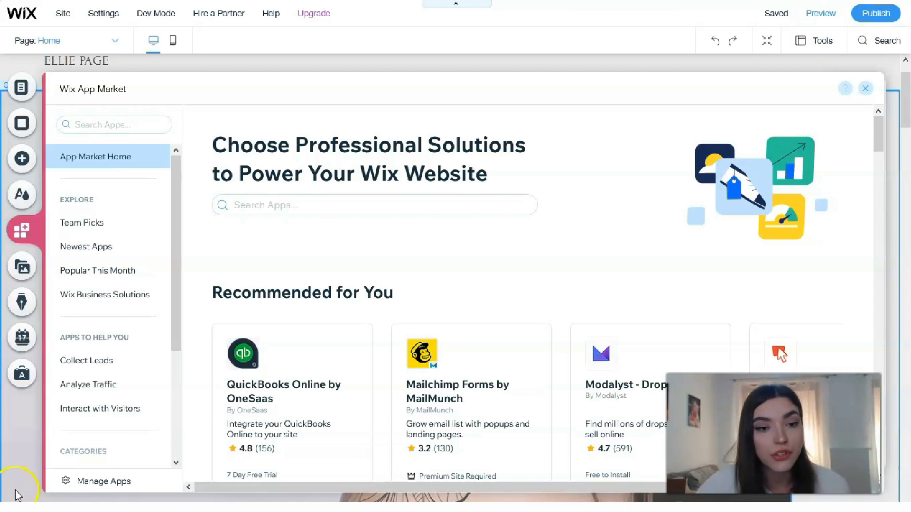
Open the Media panel showing the Site Files image and Photo Studio.
{"action": "left_click", "coordinate": [27, 274]}
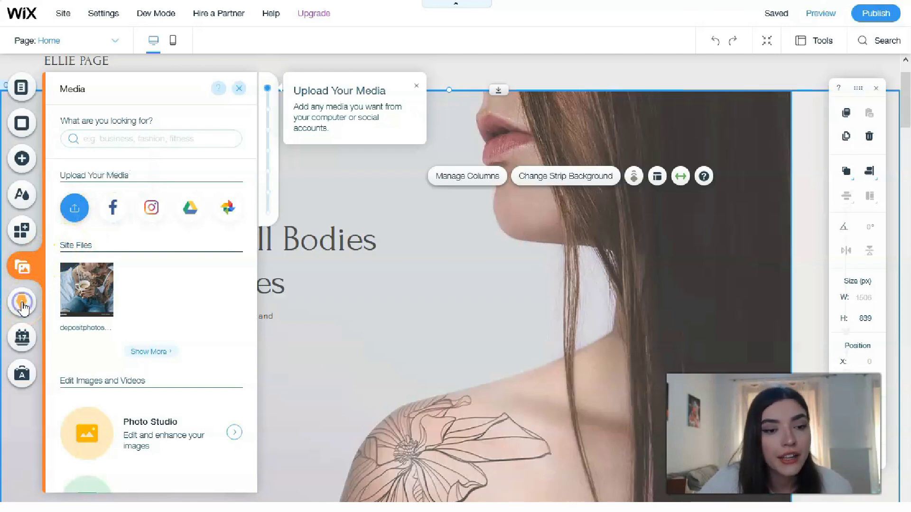
Show the Start a Blog panel covering posts, categories, SEO and mobile posting.
{"action": "left_click", "coordinate": [23, 305]}
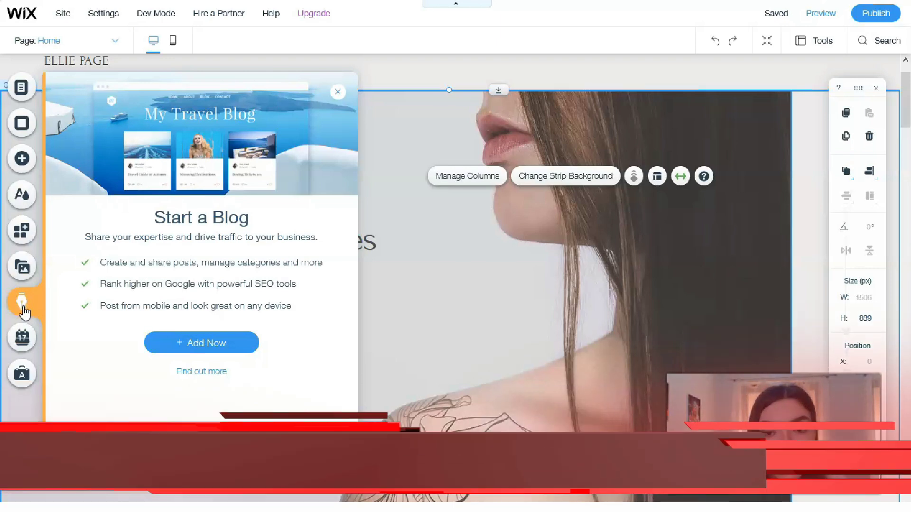
{"action": "left_click", "coordinate": [22, 378]}
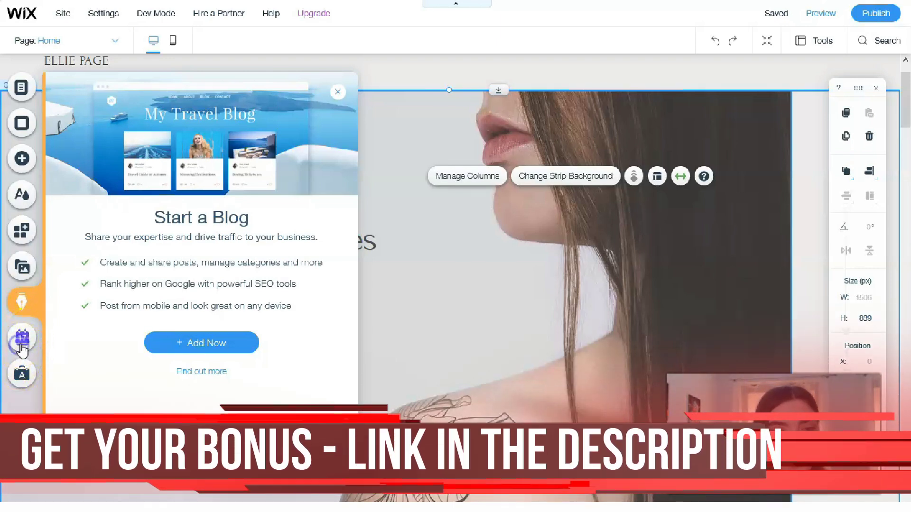
Show the Bookings introduction, then close it to reveal the Home page hero.
{"action": "left_click", "coordinate": [22, 349]}
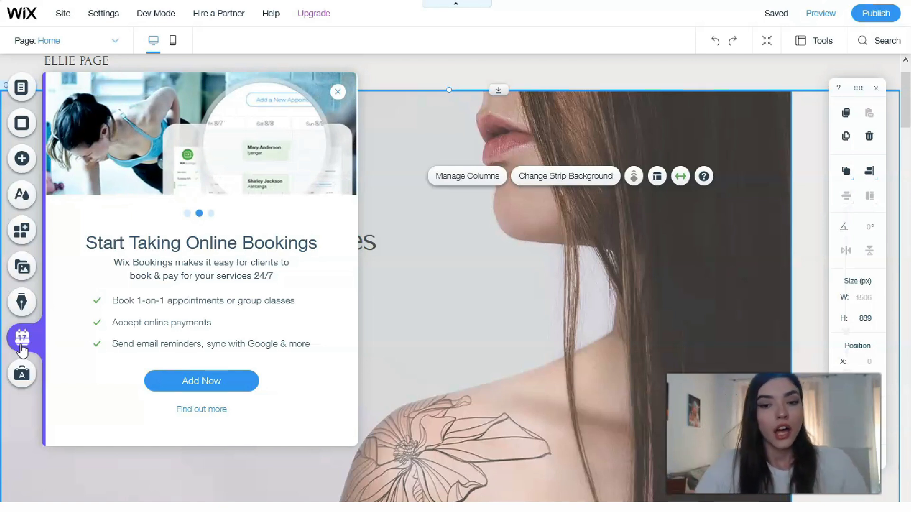
{"action": "left_click", "coordinate": [27, 372]}
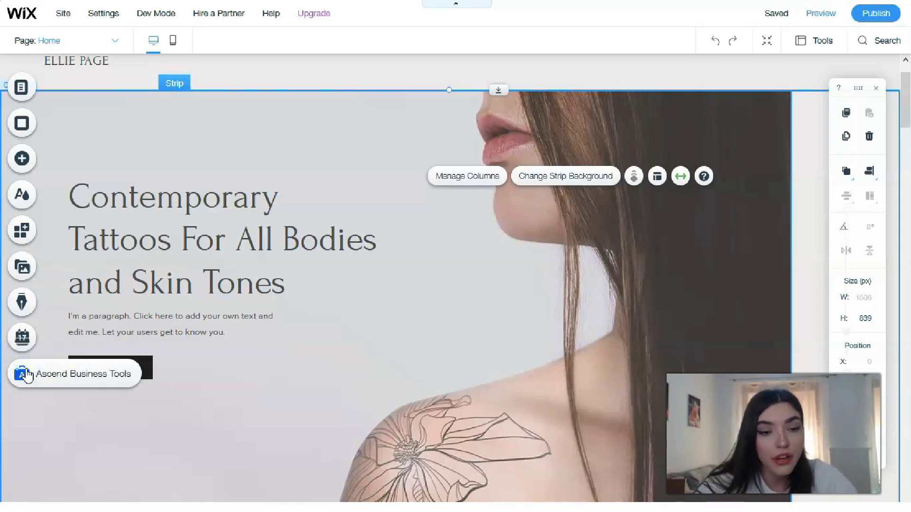
Show the Ascend Business Tools panel down to Email Marketing, SEO Tools, Social Posts and Video Maker.
{"action": "left_click", "coordinate": [27, 376]}
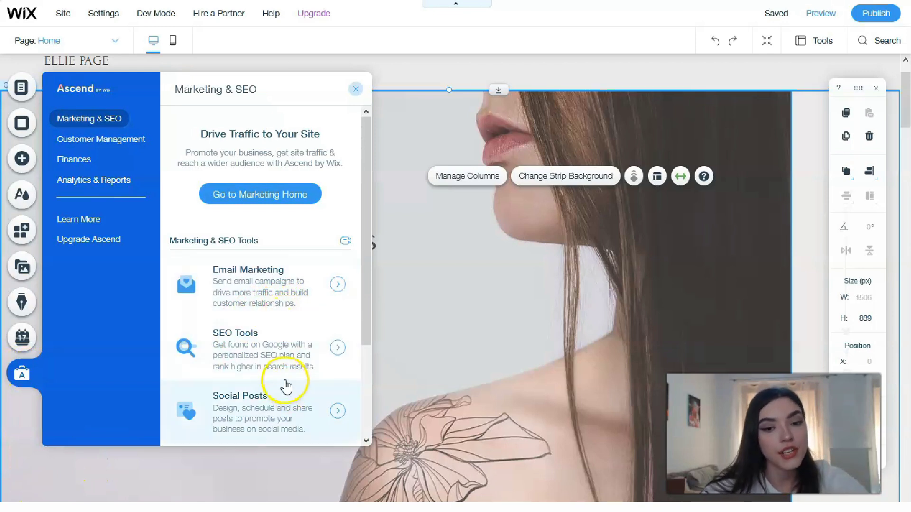
{"action": "scroll", "coordinate": [301, 366], "scroll_direction": "down", "scroll_amount": 3}
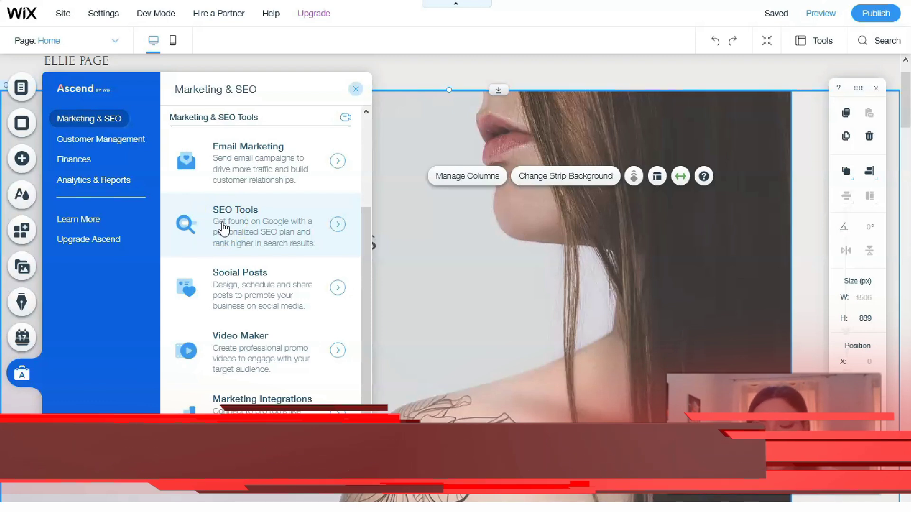
Launch SEO Tools from the Ascend Marketing & SEO list in the Dashboard.
{"action": "left_click", "coordinate": [224, 228]}
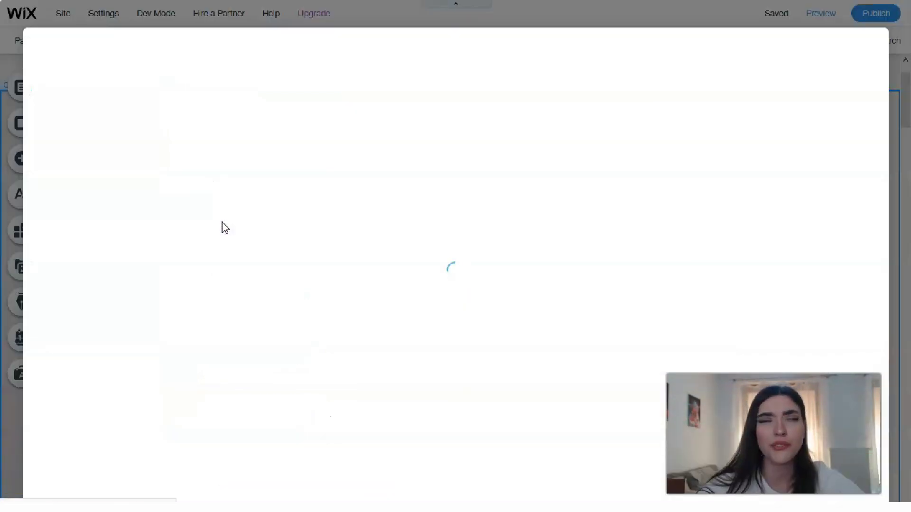